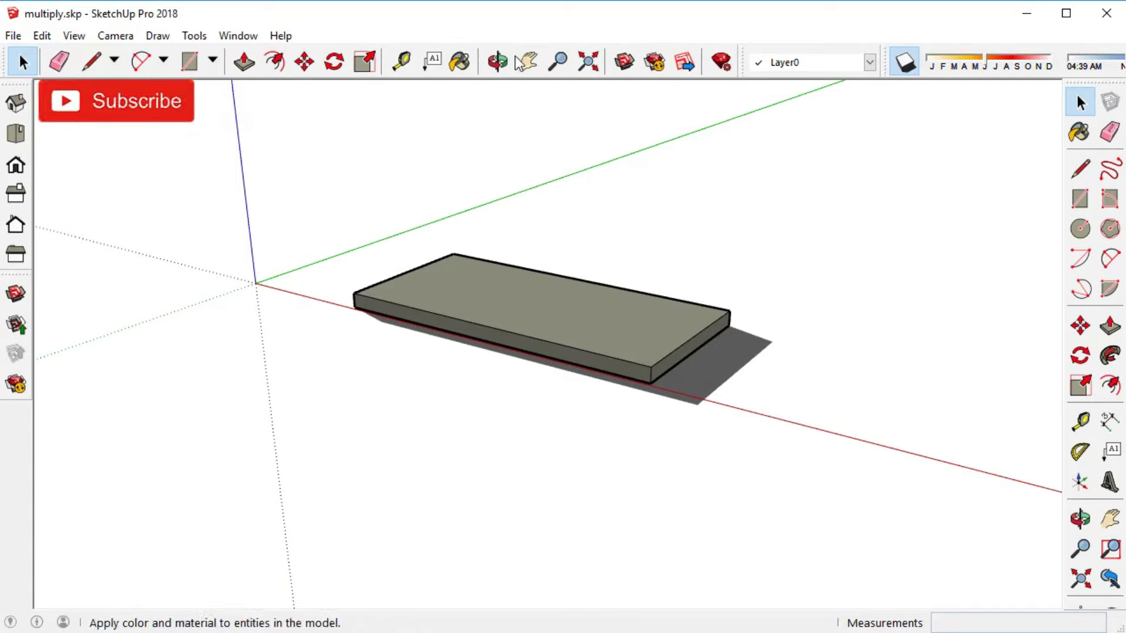
Orbit, pan and zoom in until the slab's near left corner fills the view
left_click(497, 61)
left_click_drag(465, 158, 389, 442)
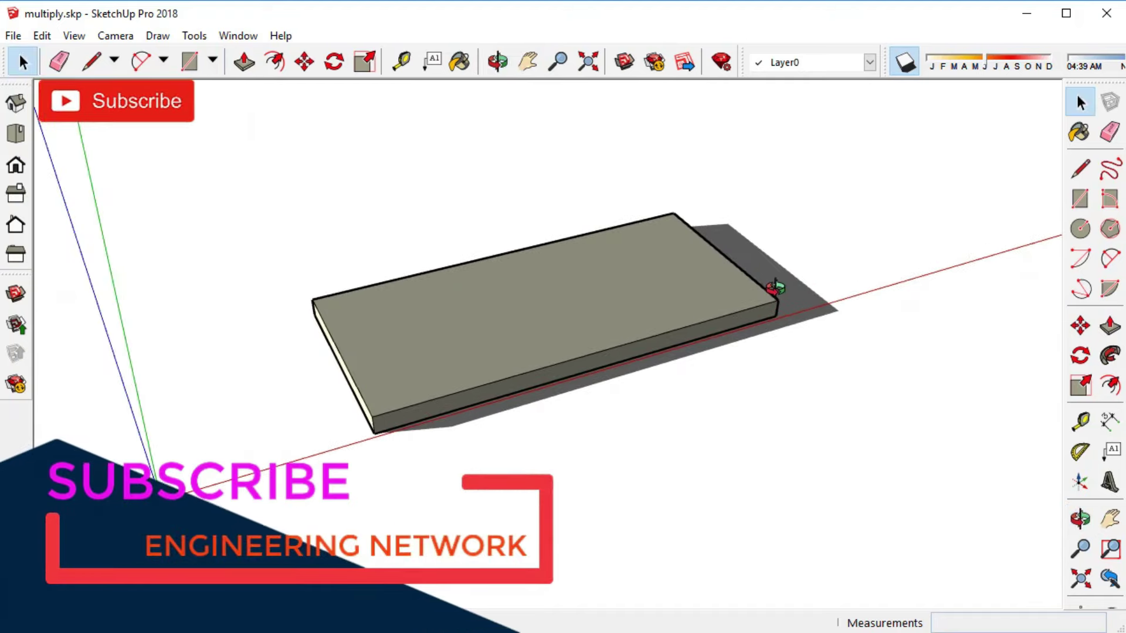
key("space")
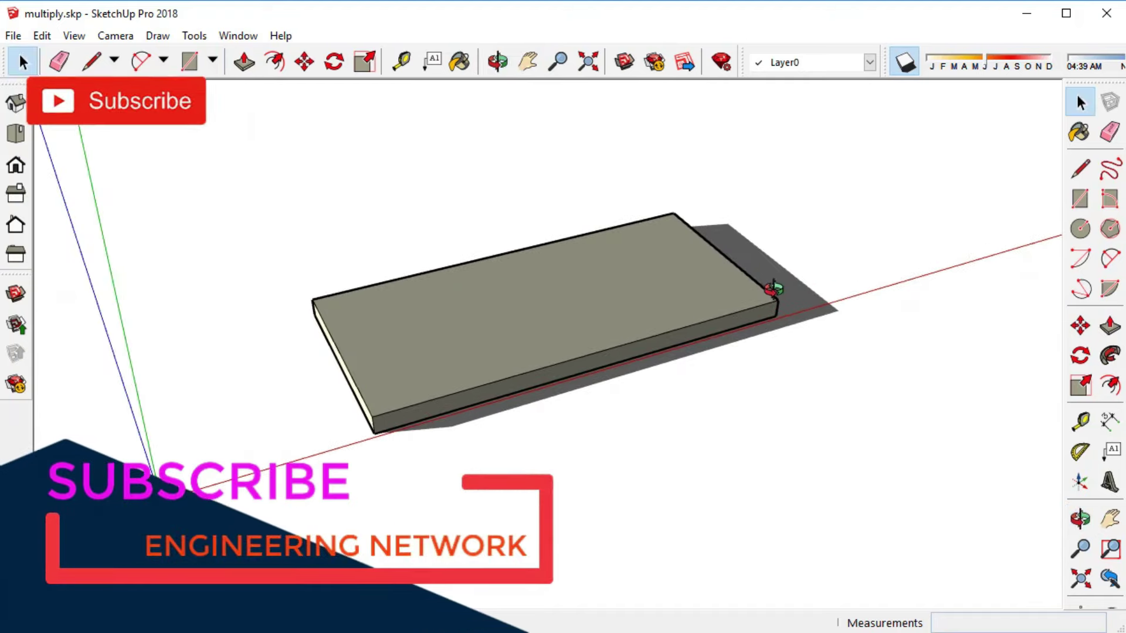
scroll(554, 348, "up", 3)
key("h")
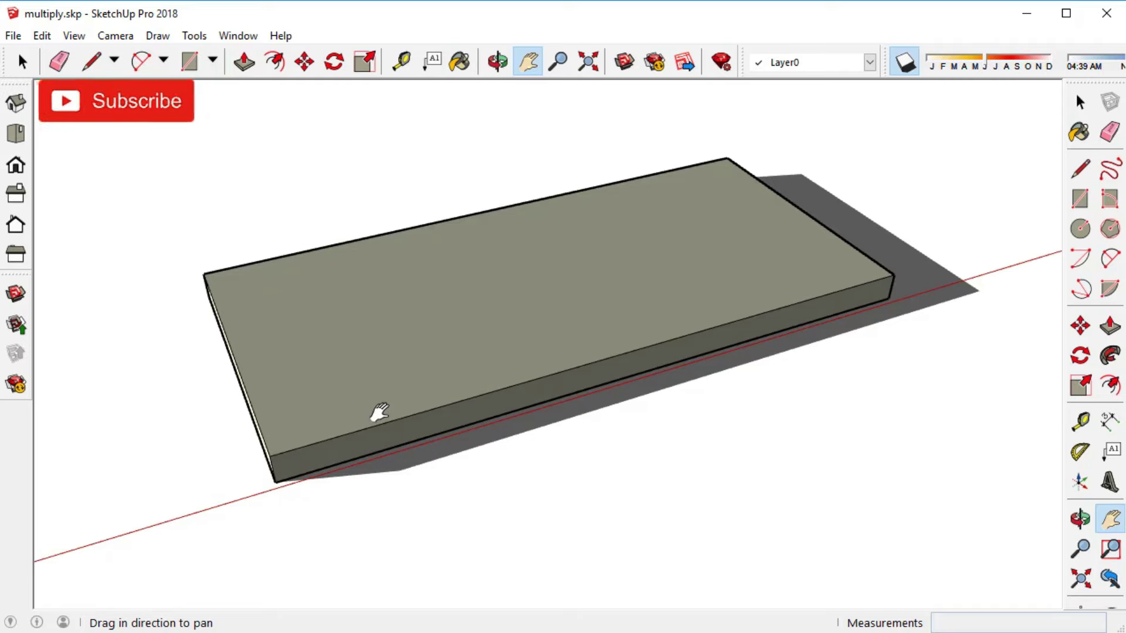
key("space")
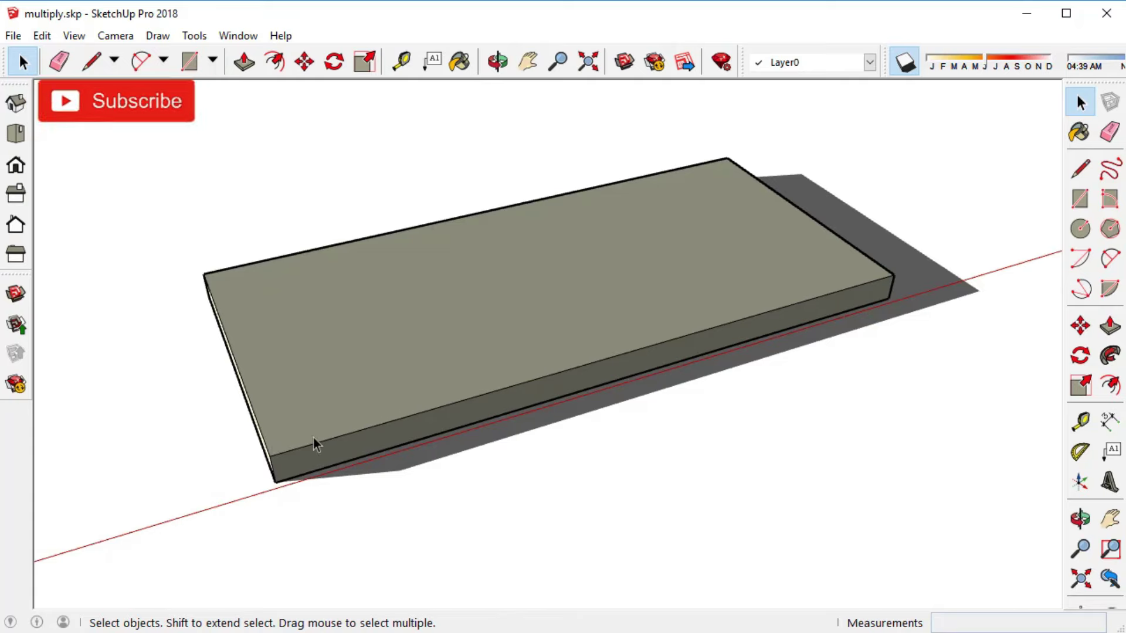
scroll(347, 387, "up", 2)
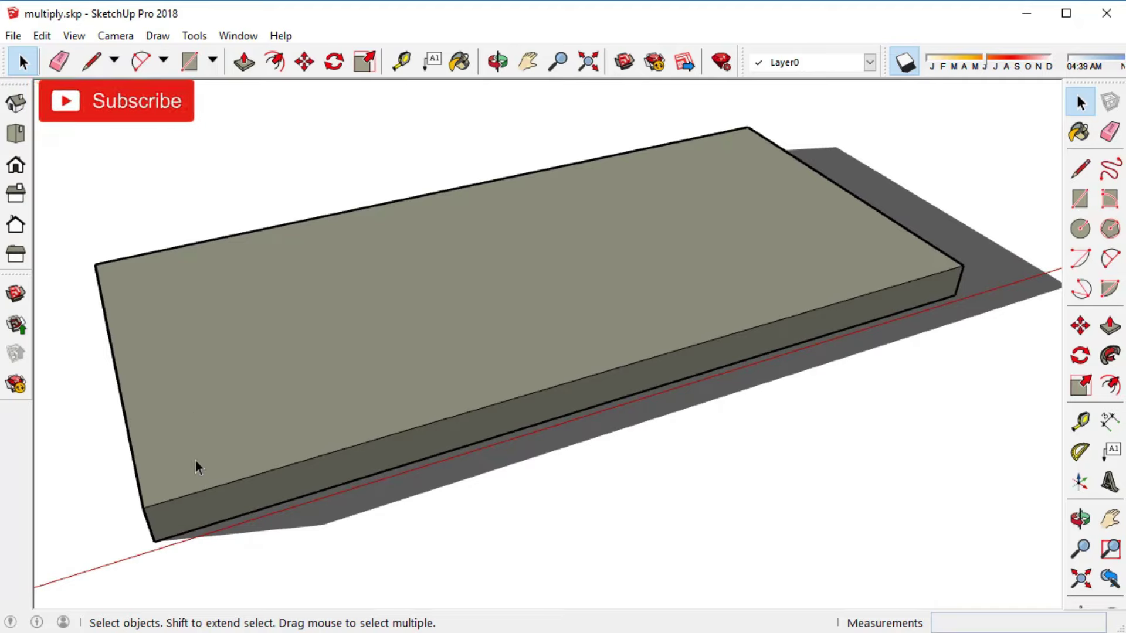
Check the slab group and orbit slightly closer to its near left corner
key("r")
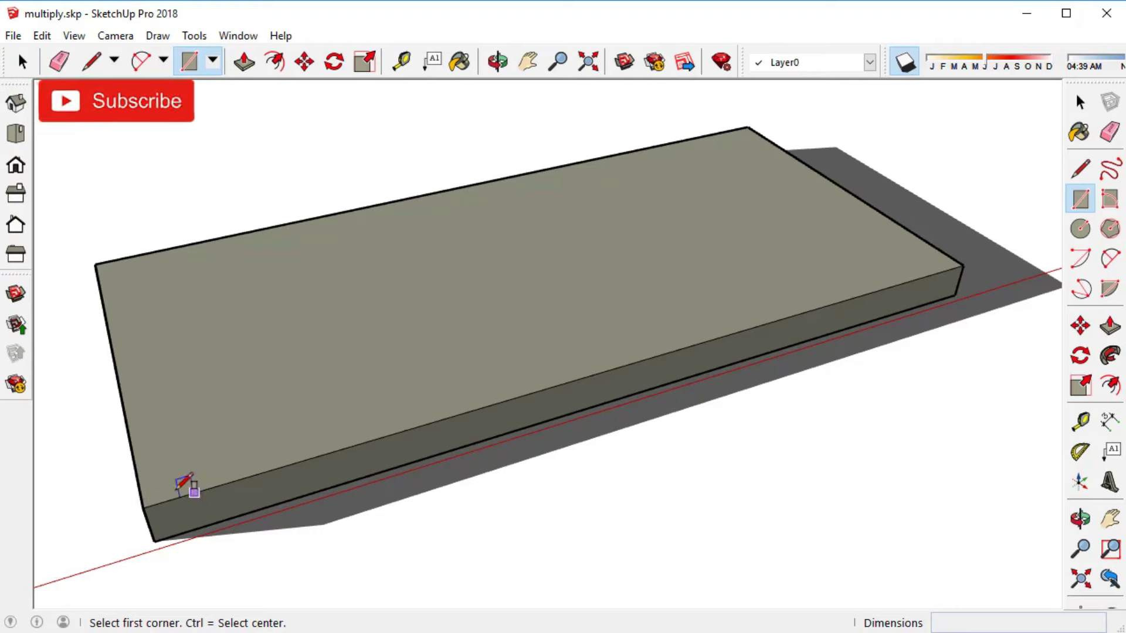
key("space")
left_click(206, 474)
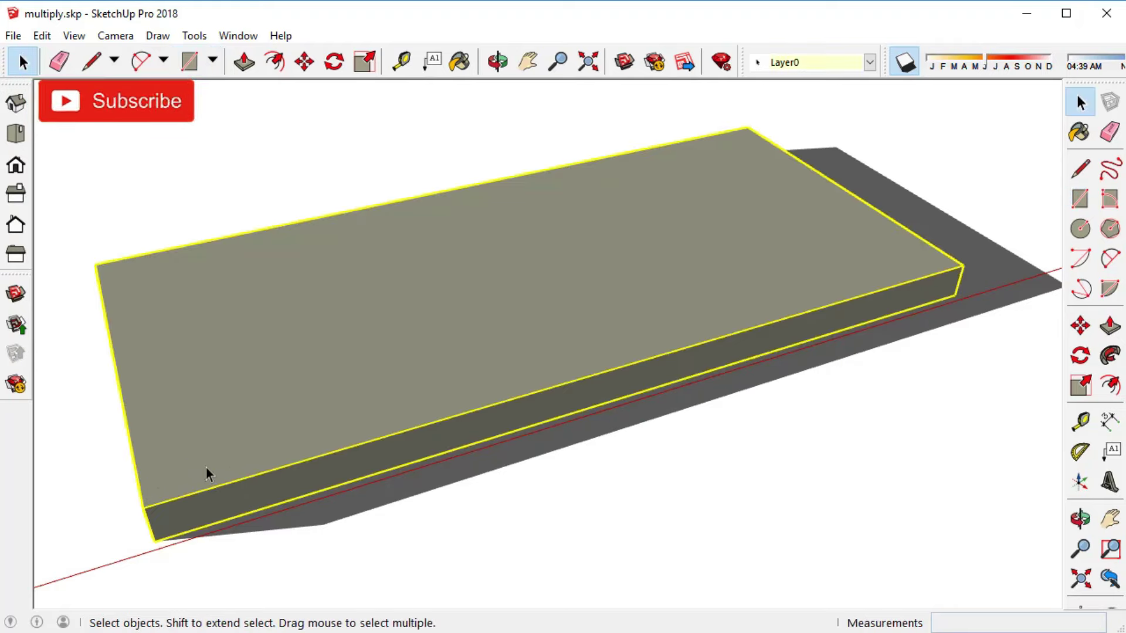
left_click(314, 536)
left_click(198, 461)
double_click(244, 458)
left_click(529, 561)
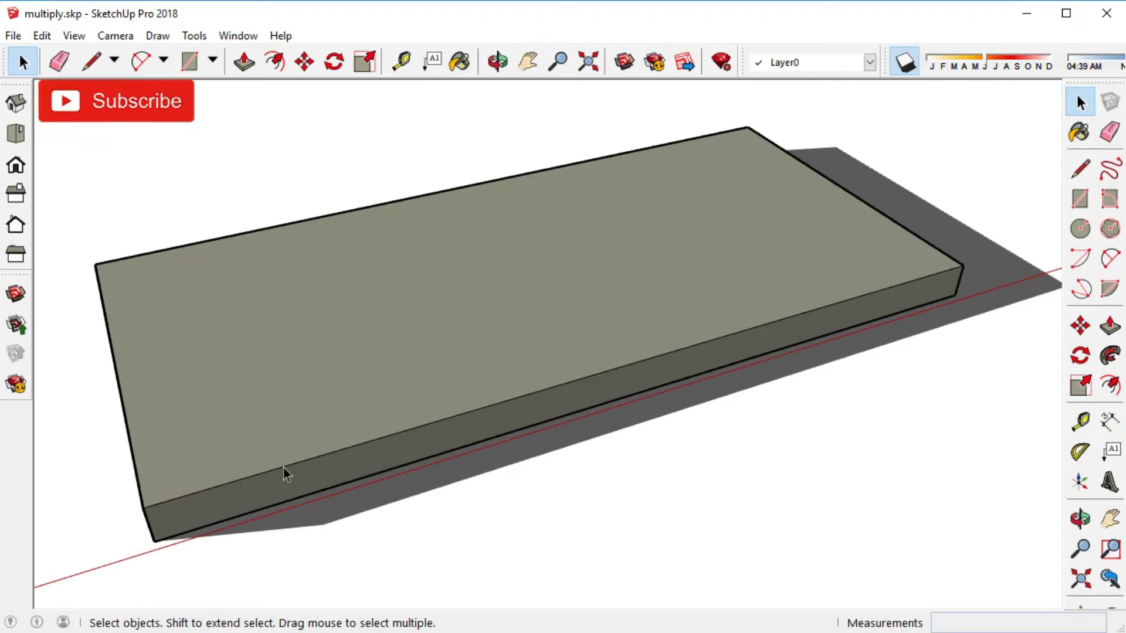
middle_click_drag(284, 473, 317, 433)
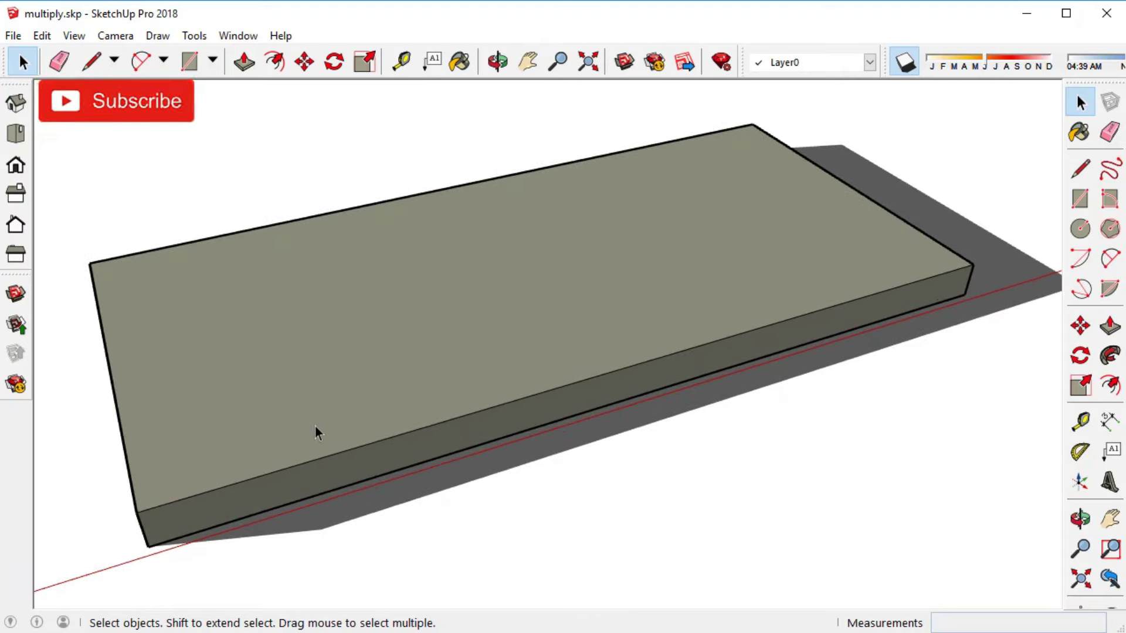
scroll(151, 450, "up", 1)
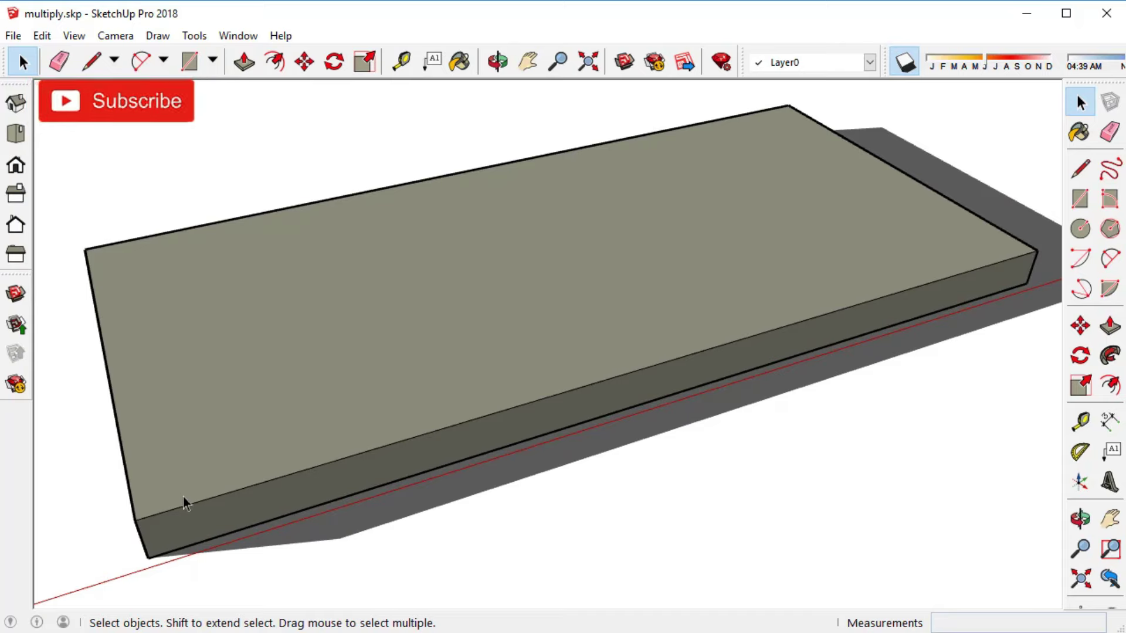
Draw a 2 by 2 rectangle at the slab's near left corner
key("r")
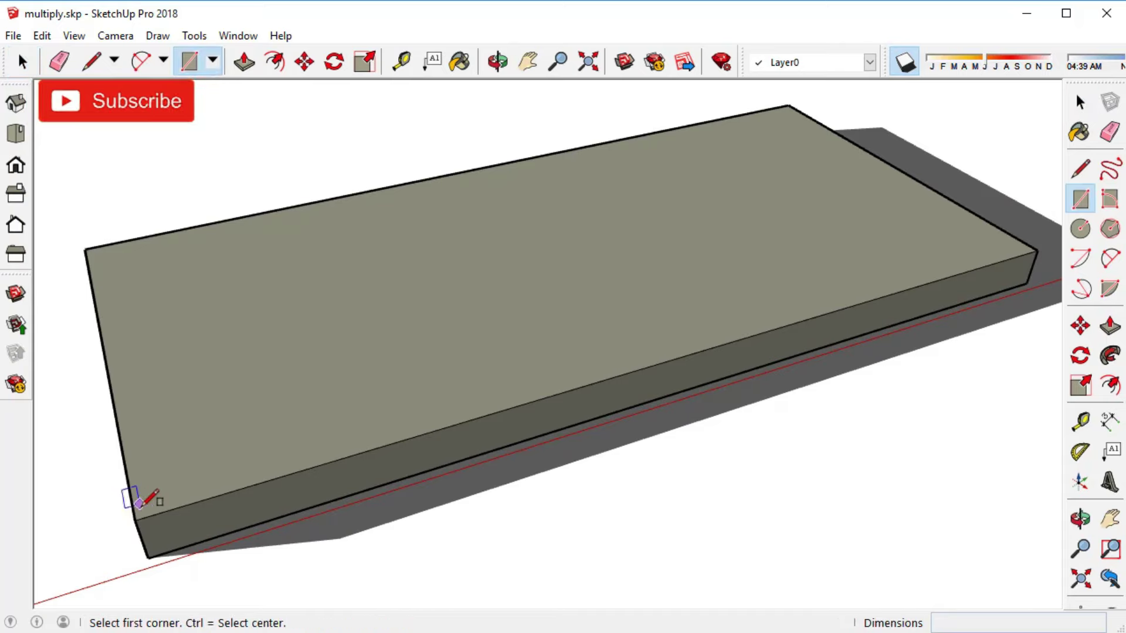
left_click(142, 507)
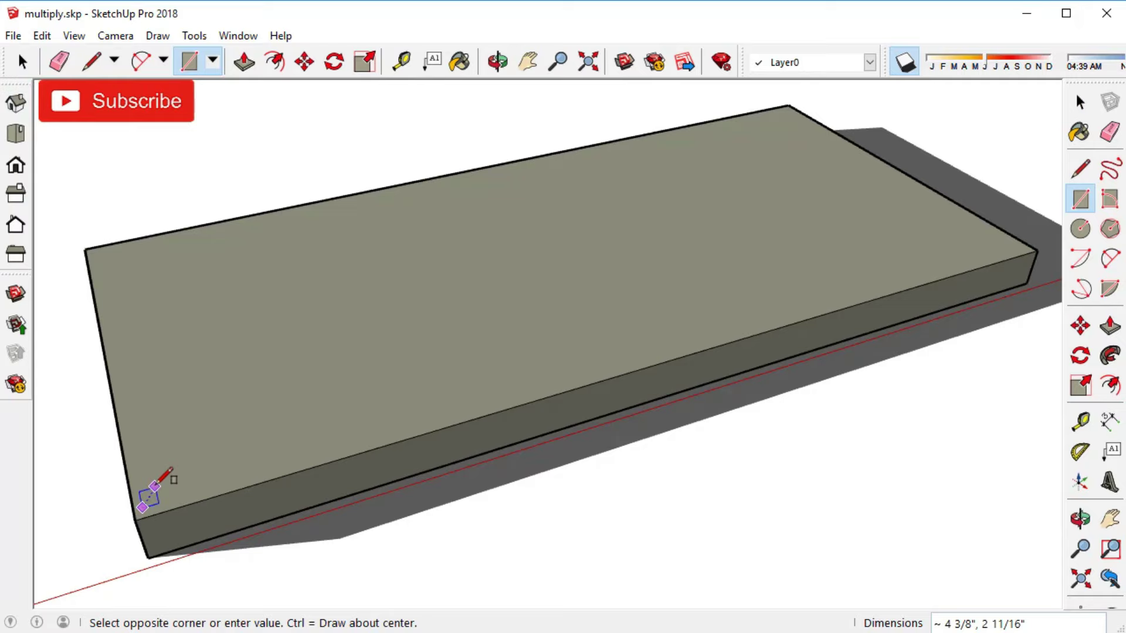
type("2")
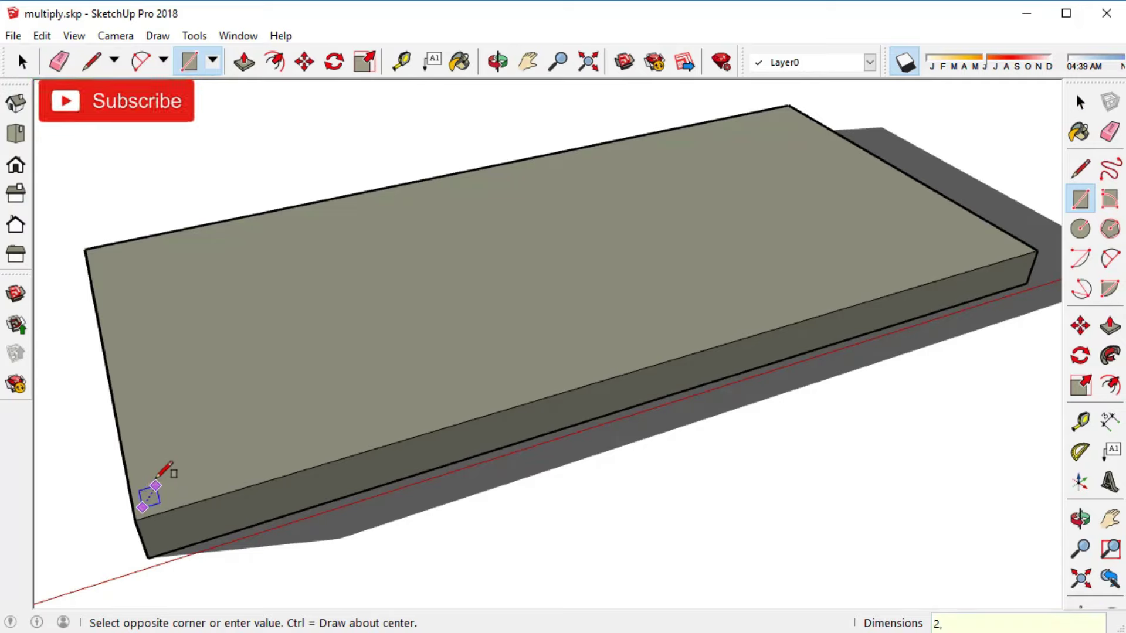
type(",2")
key("Return")
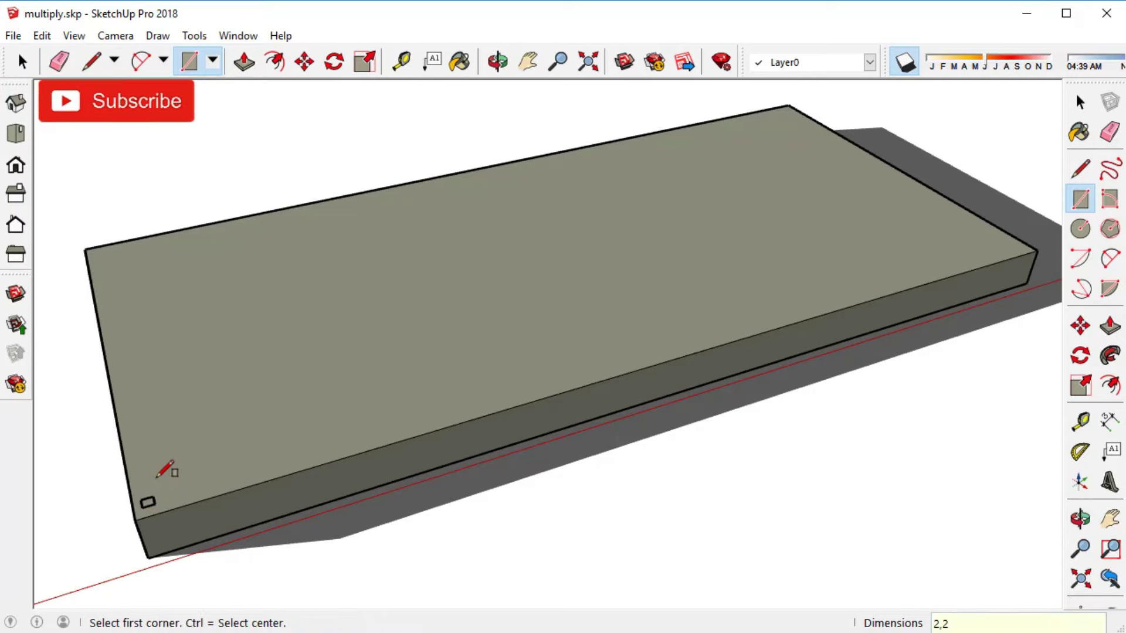
scroll(158, 475, "up", 5)
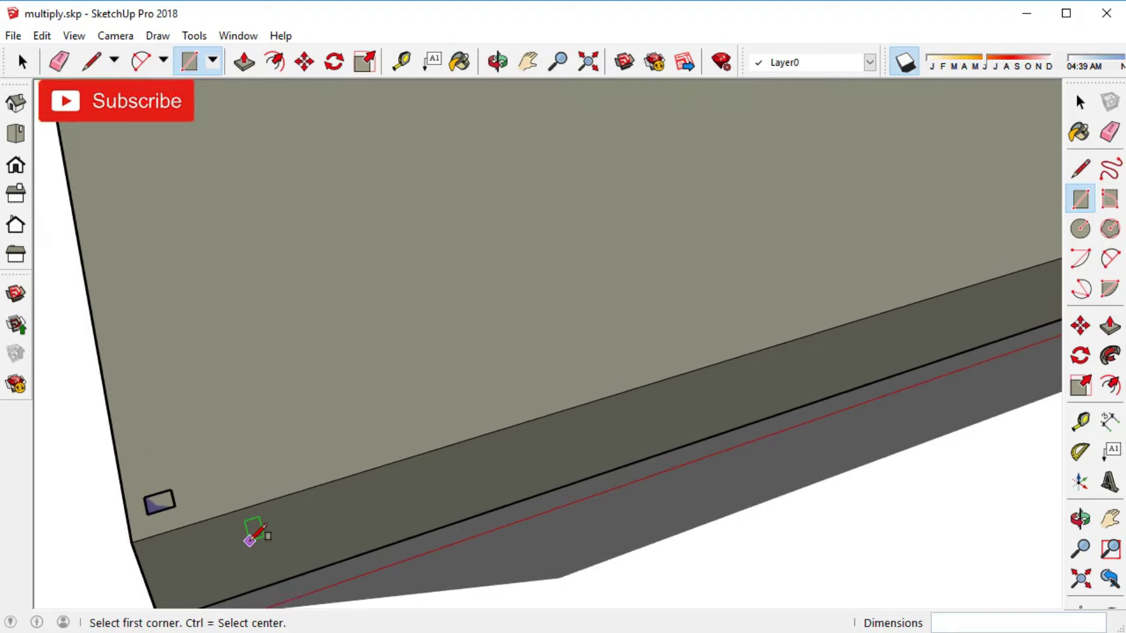
Push/Pull the small square up 3' into a post
key("p")
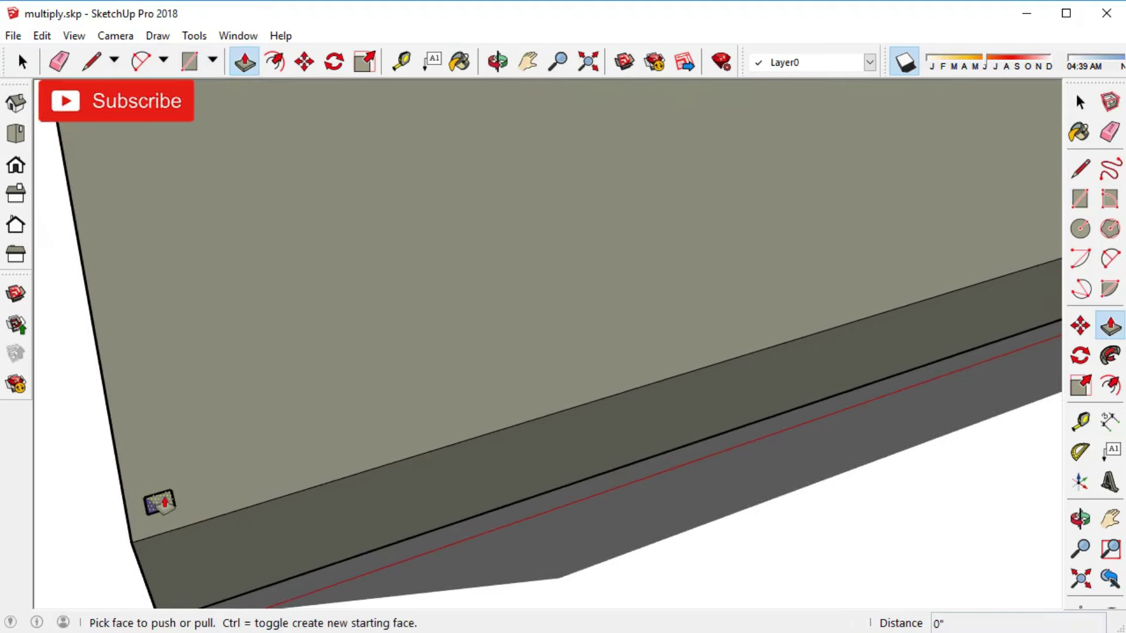
left_click(161, 502)
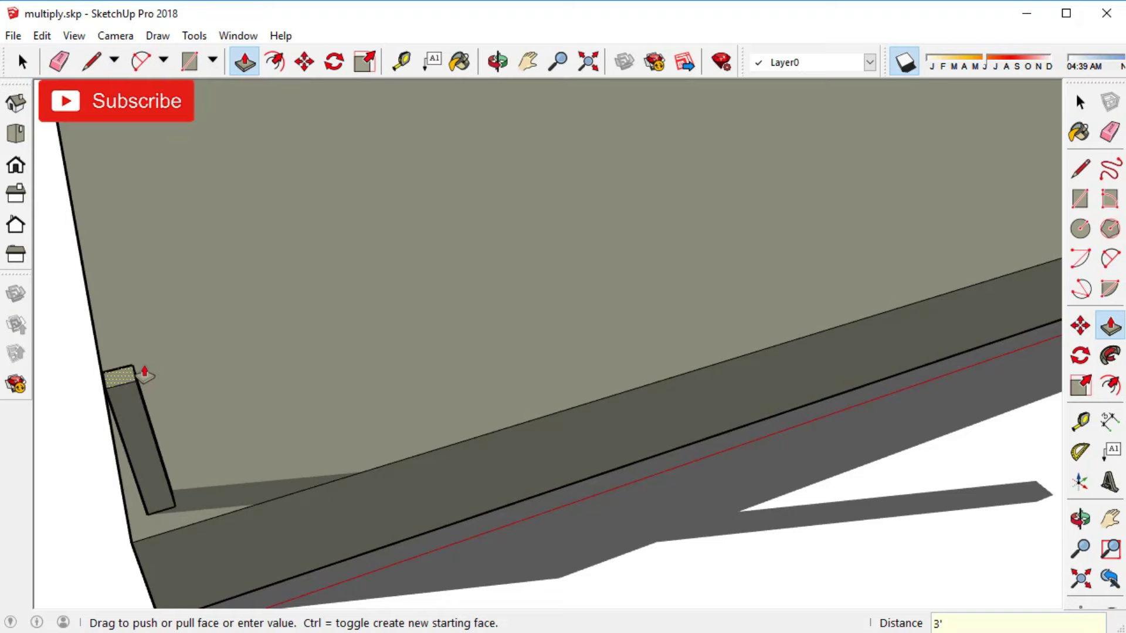
left_click(221, 364)
scroll(397, 279, "down", 4)
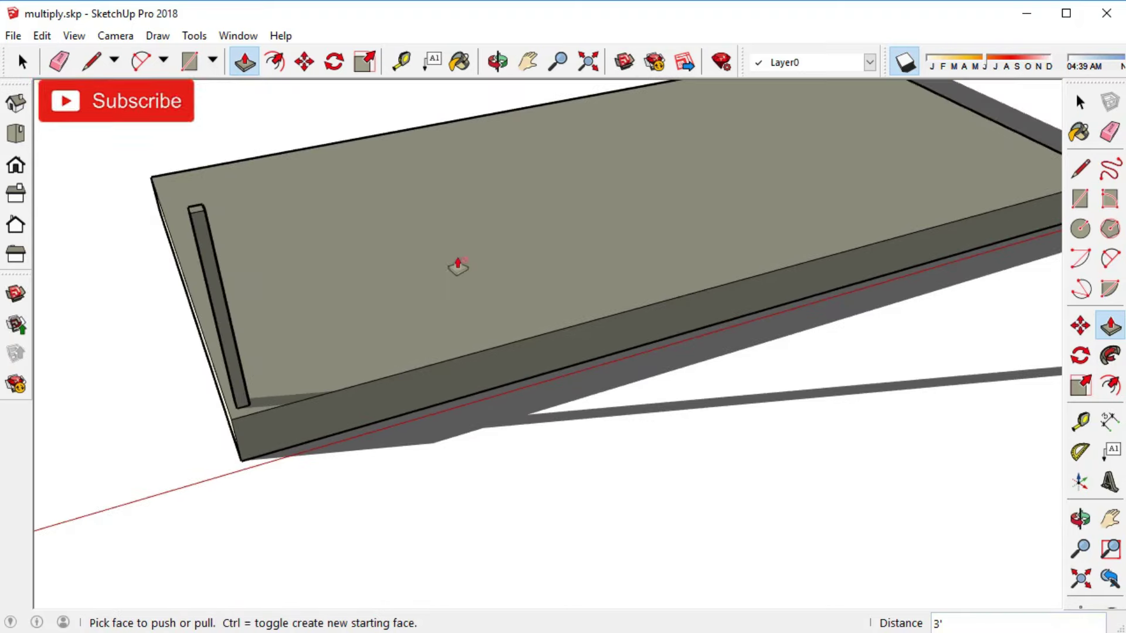
left_click(497, 61)
left_click_drag(502, 158, 598, 190)
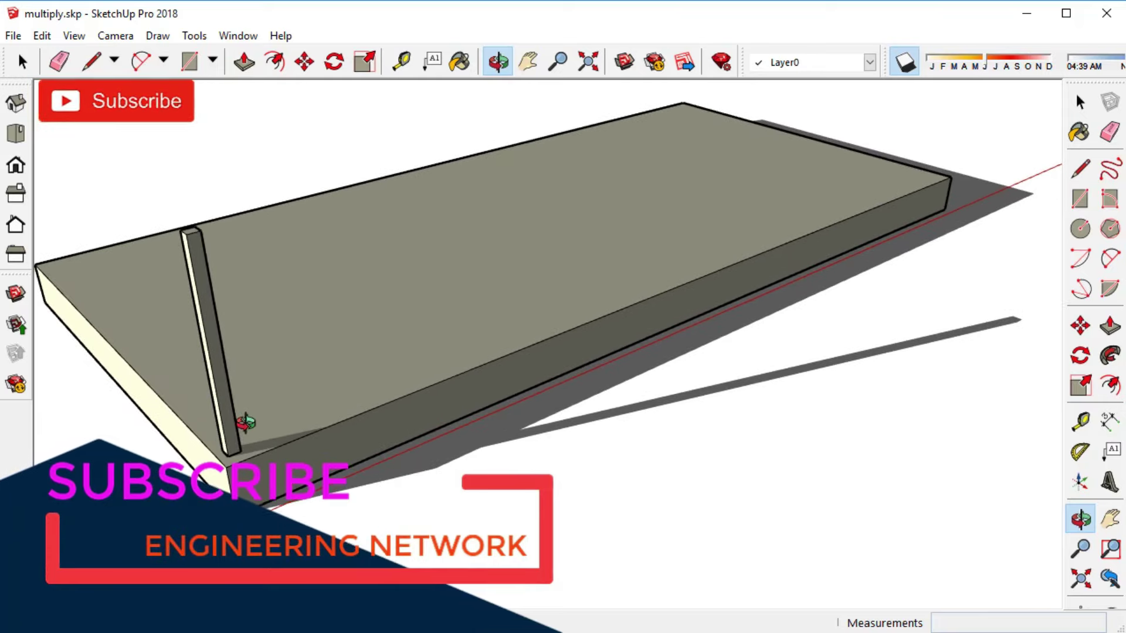
key("space")
left_click(233, 422)
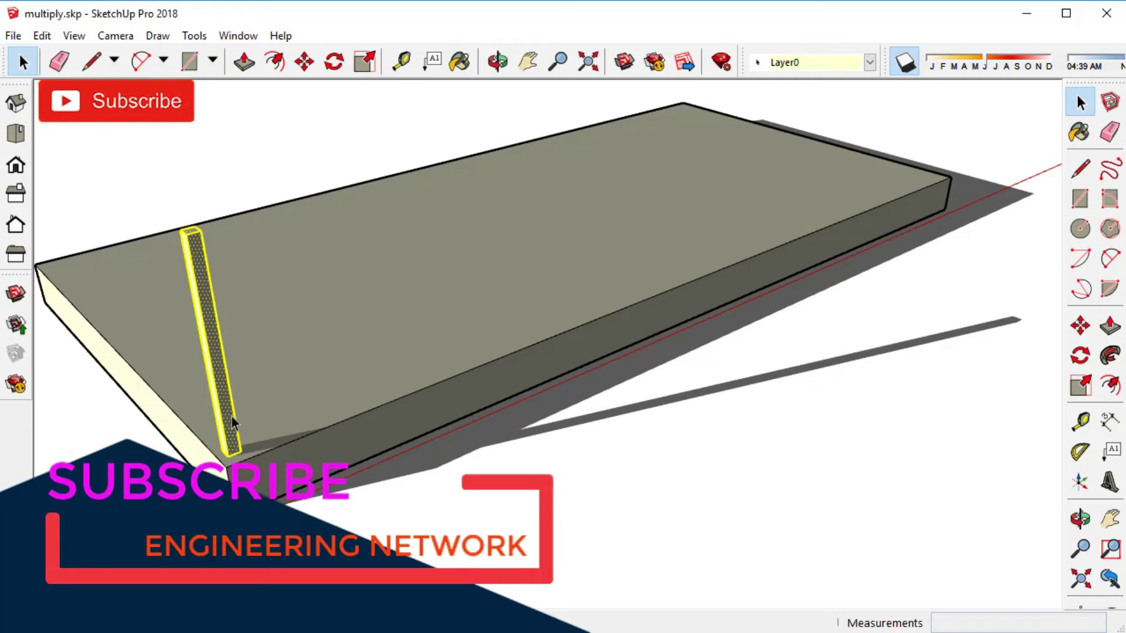
key("m")
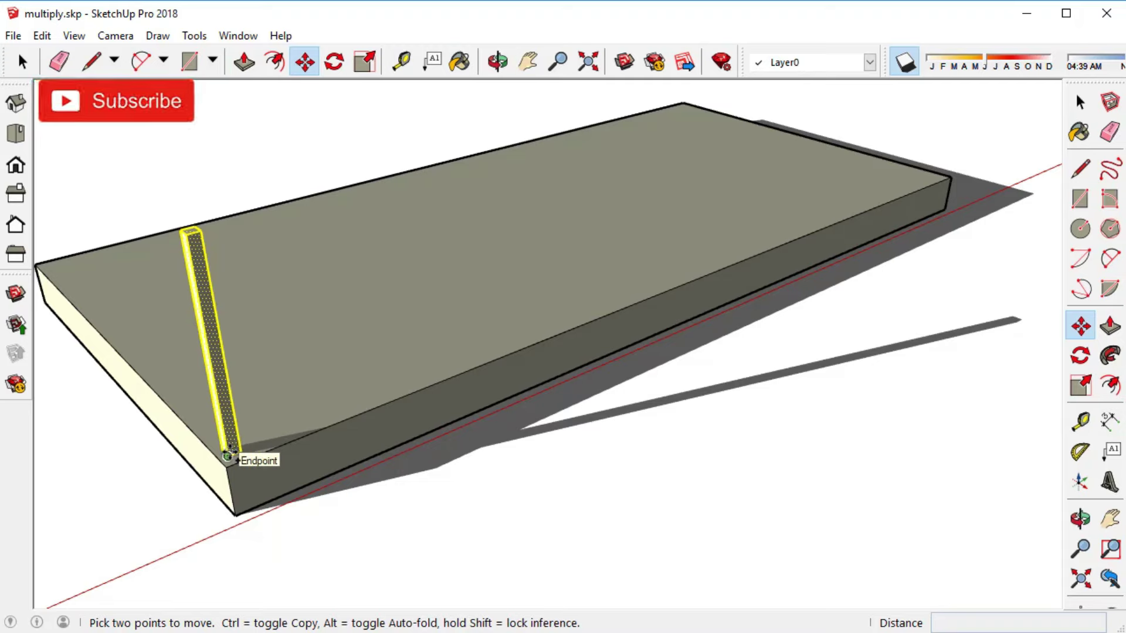
left_click(228, 456)
key("ctrl")
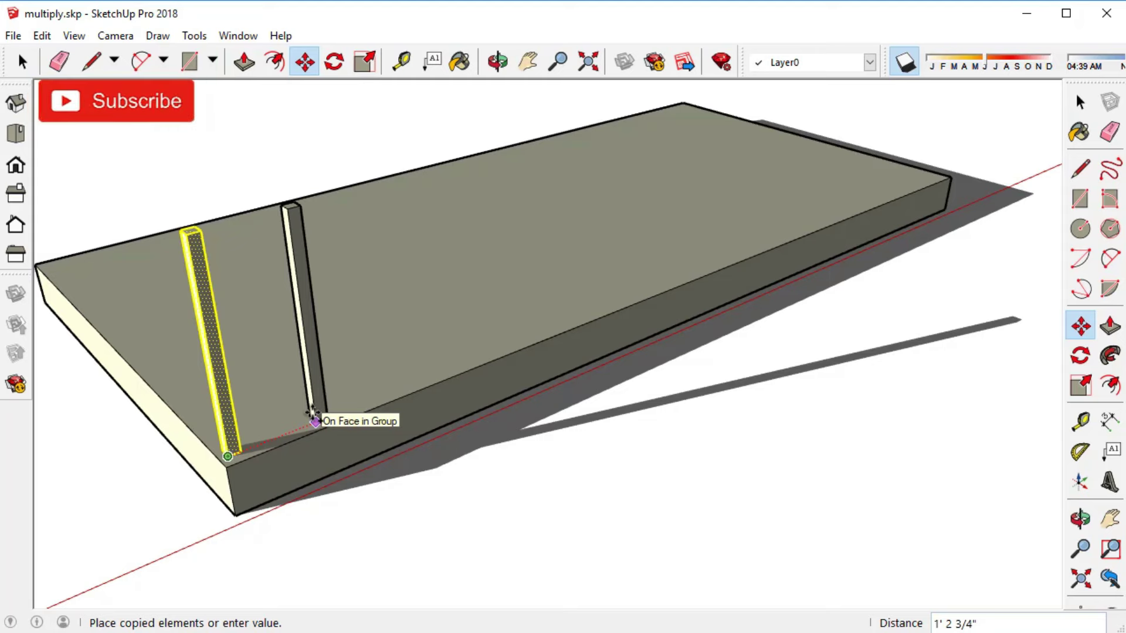
type("9")
key("Return")
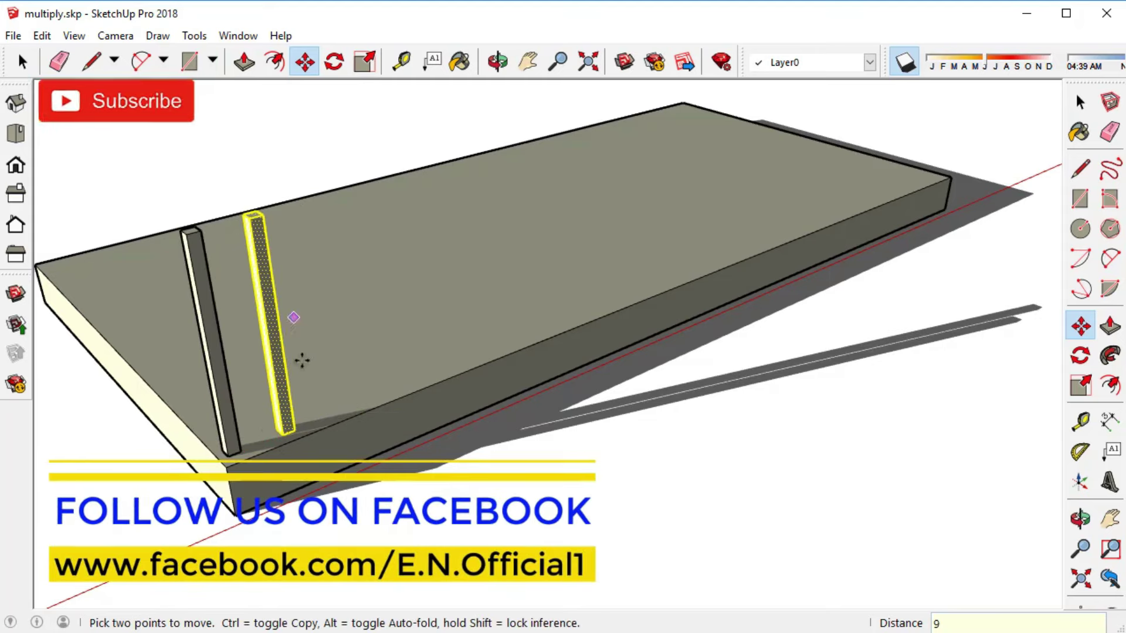
key("space")
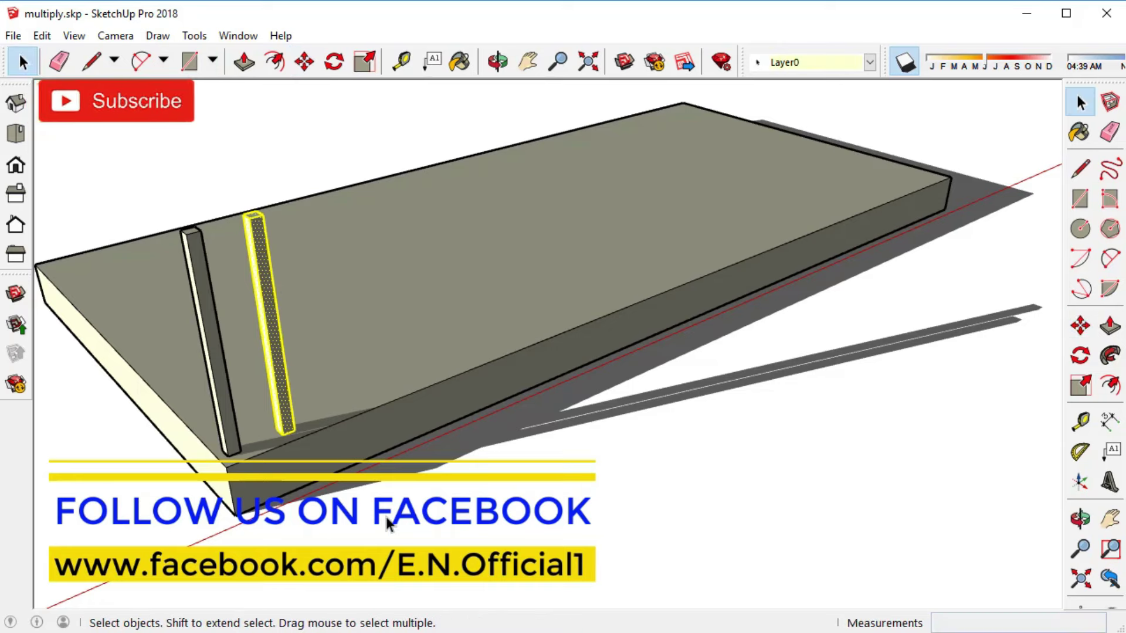
middle_click_drag(271, 375, 281, 342)
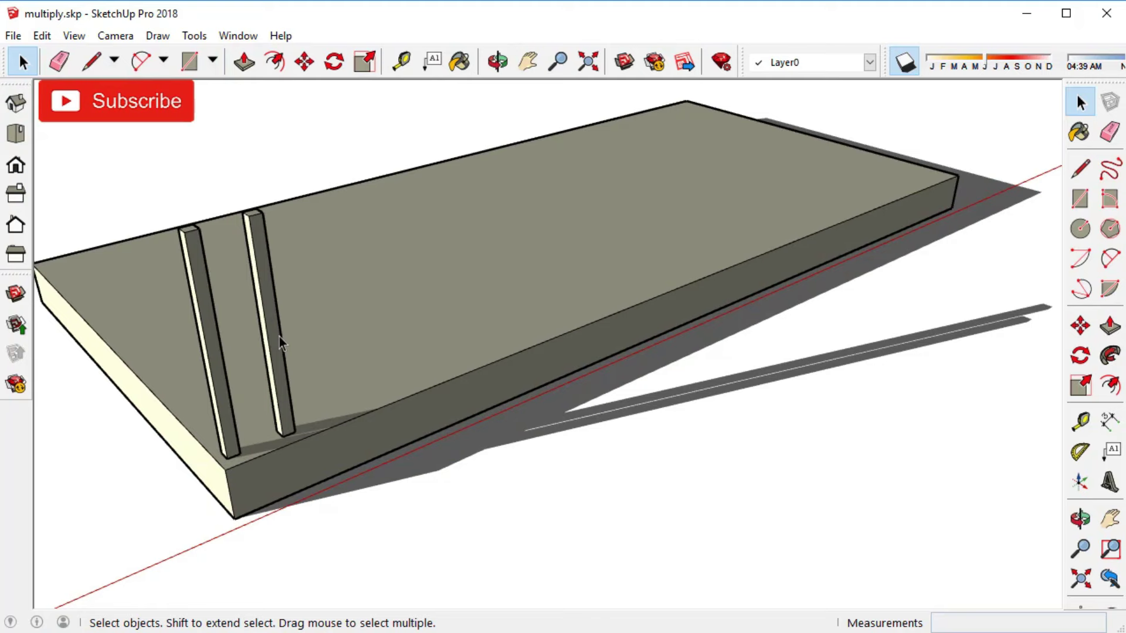
scroll(280, 342, "up", 1)
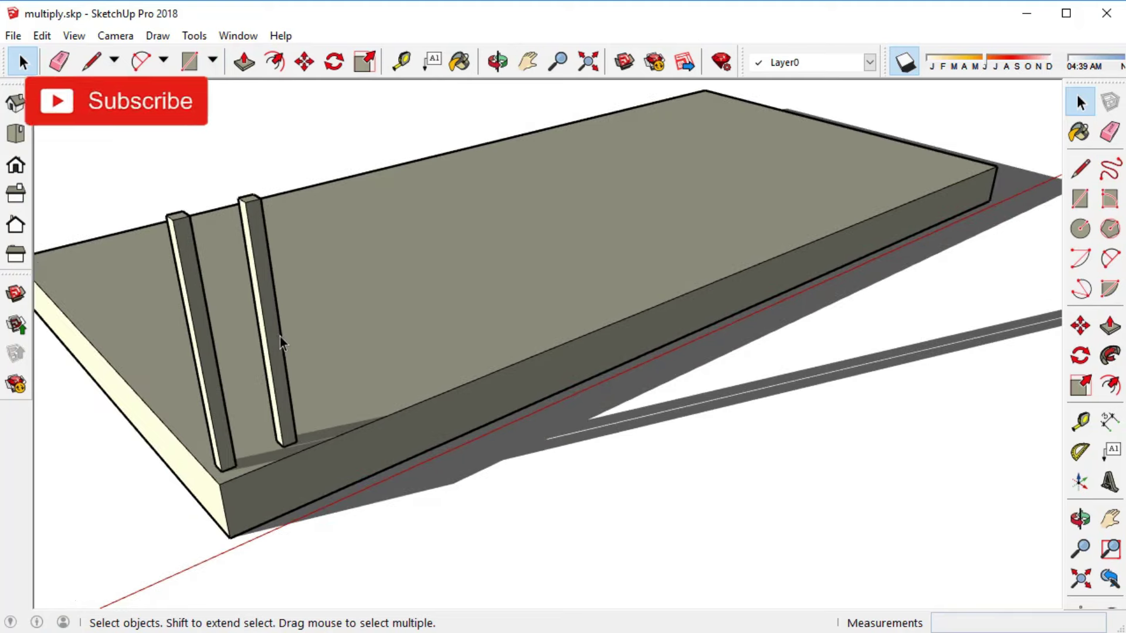
Delete the second post, leaving a single 3' post near the slab's left end
left_click(267, 363)
key("Delete")
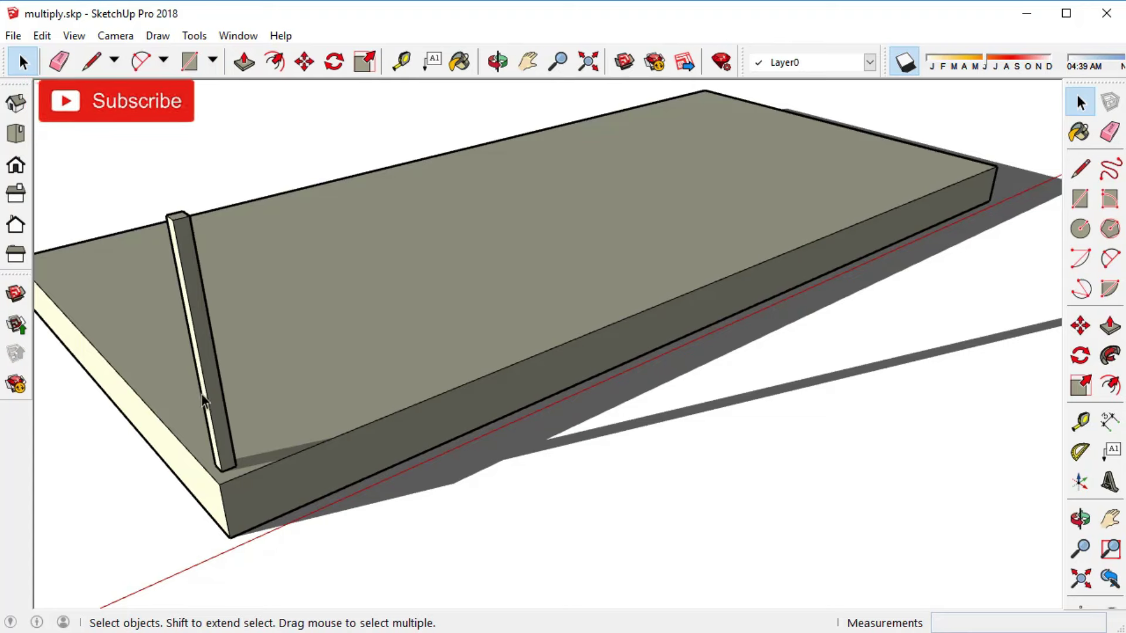
scroll(219, 382, "down", 3)
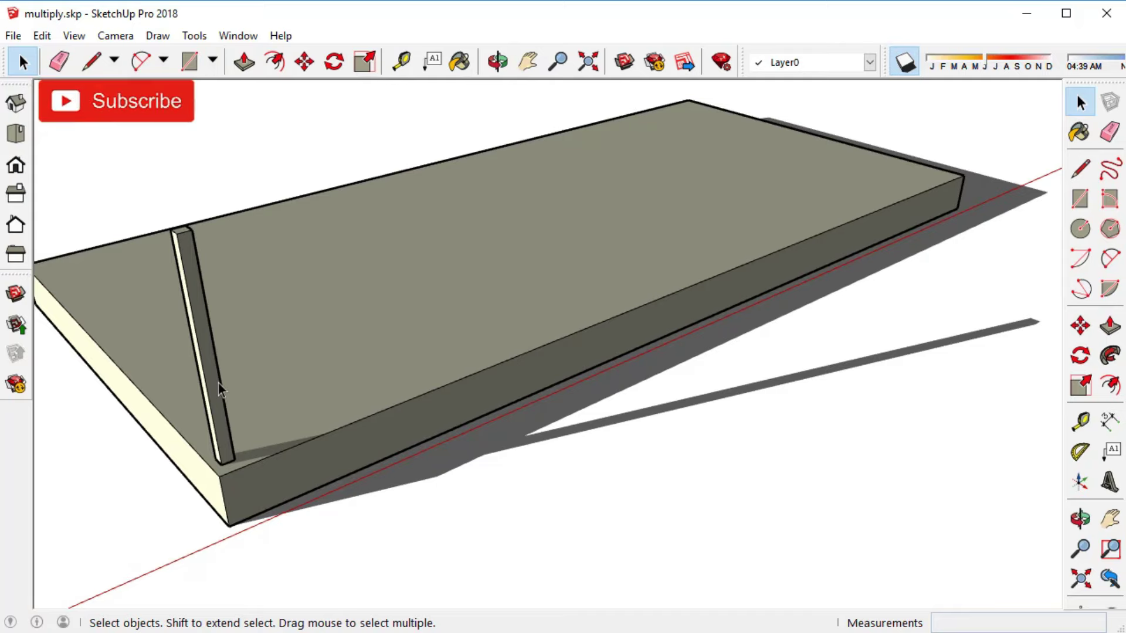
scroll(207, 332, "up", 3)
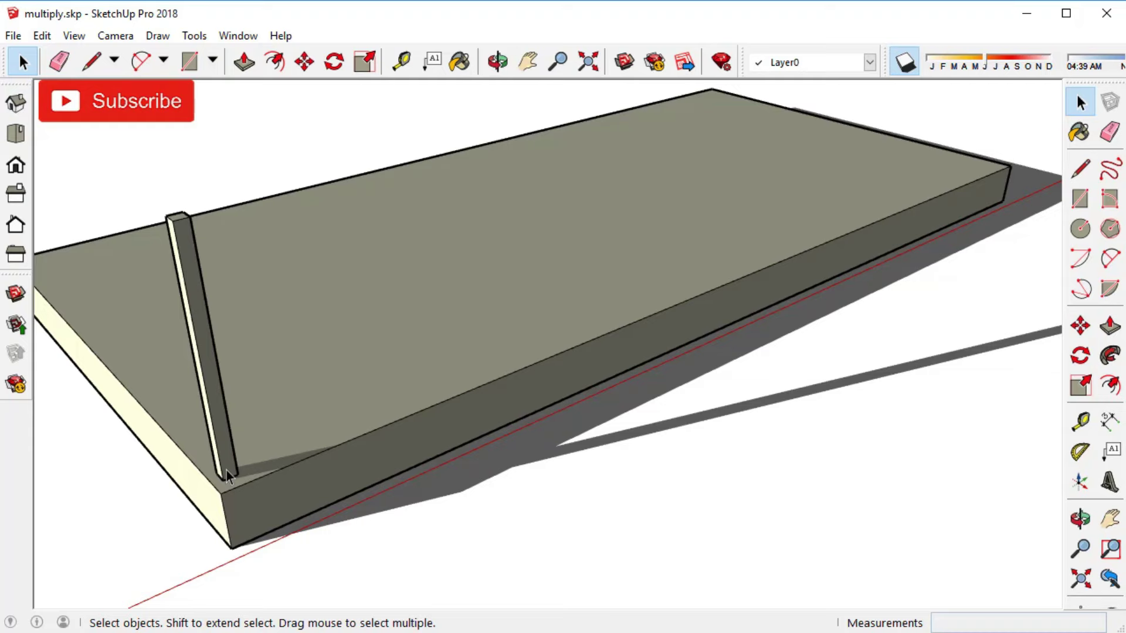
Make the remaining post into a group using Make Group from the right-click menu
left_click(184, 241)
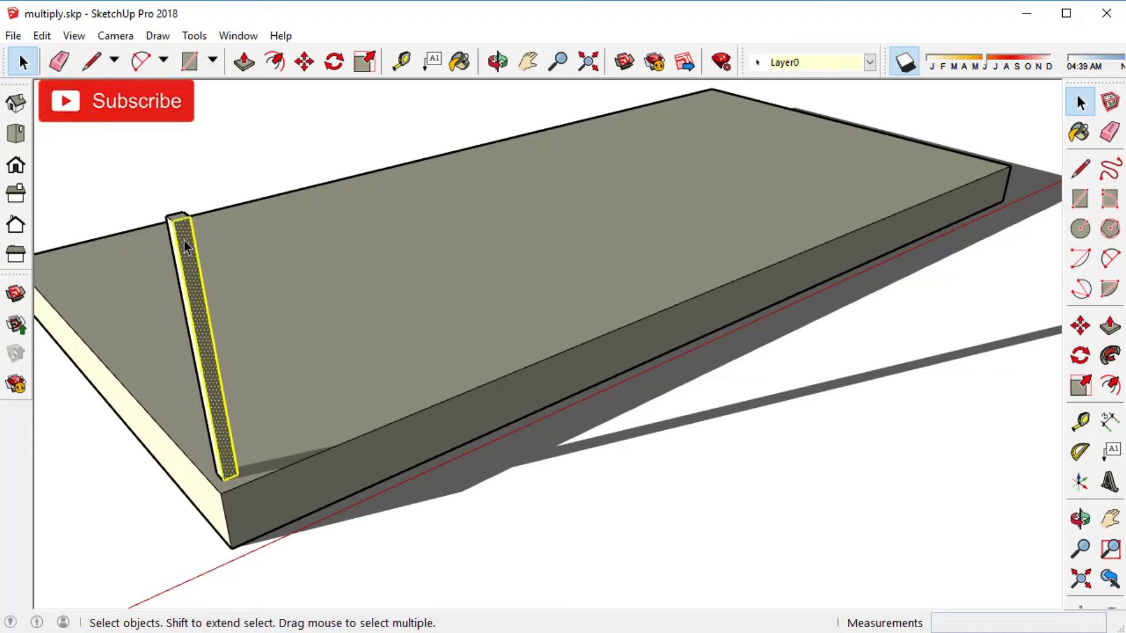
right_click(184, 240)
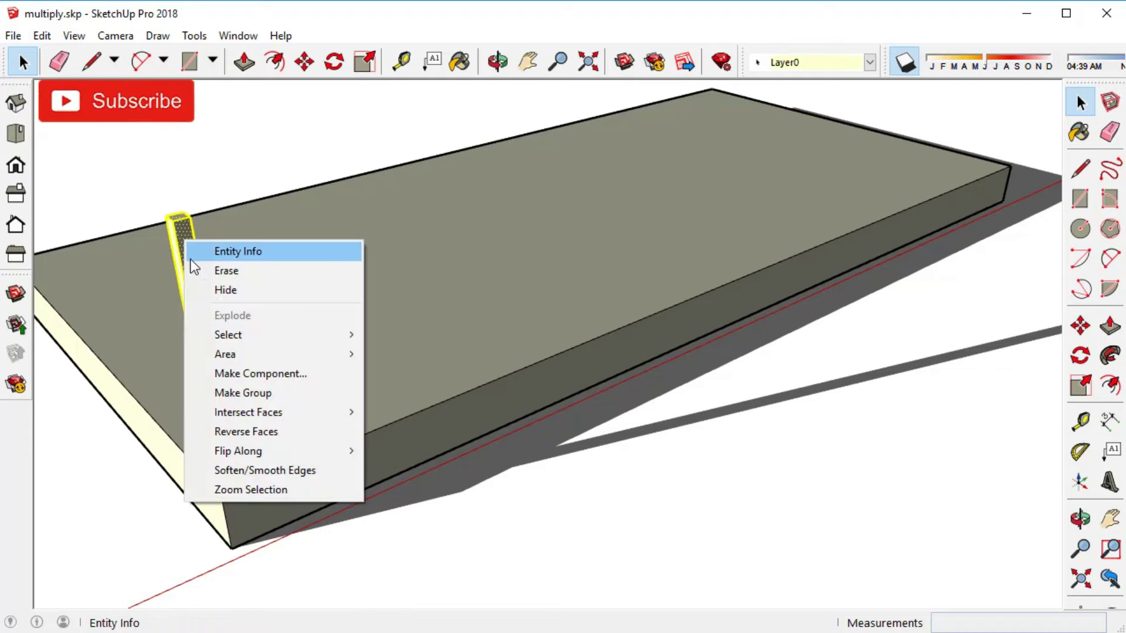
left_click(226, 392)
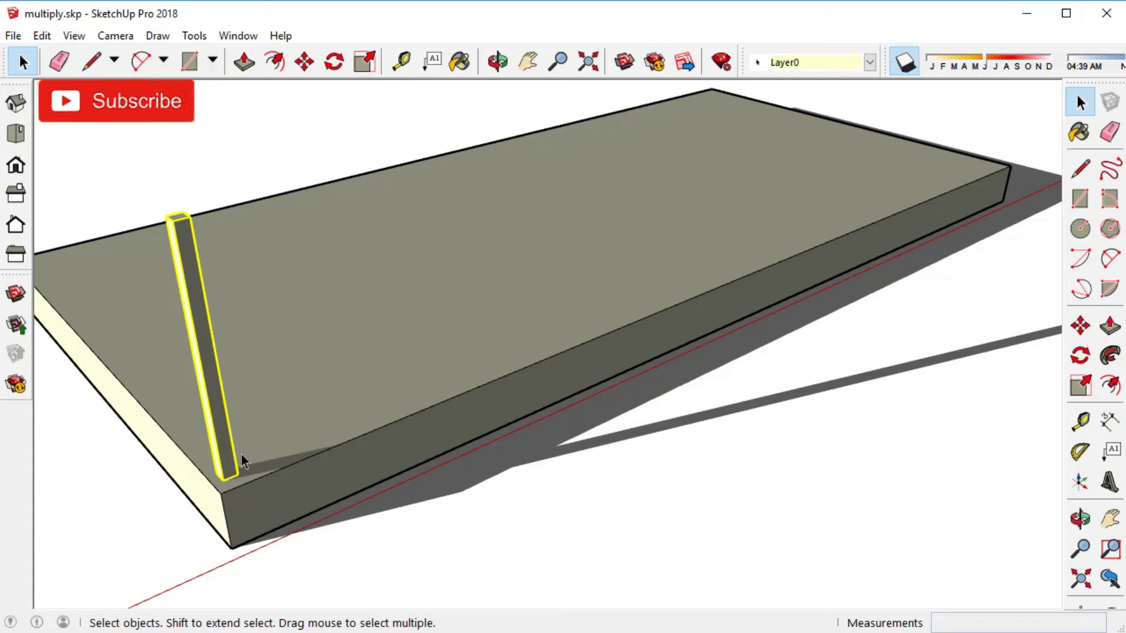
key("m")
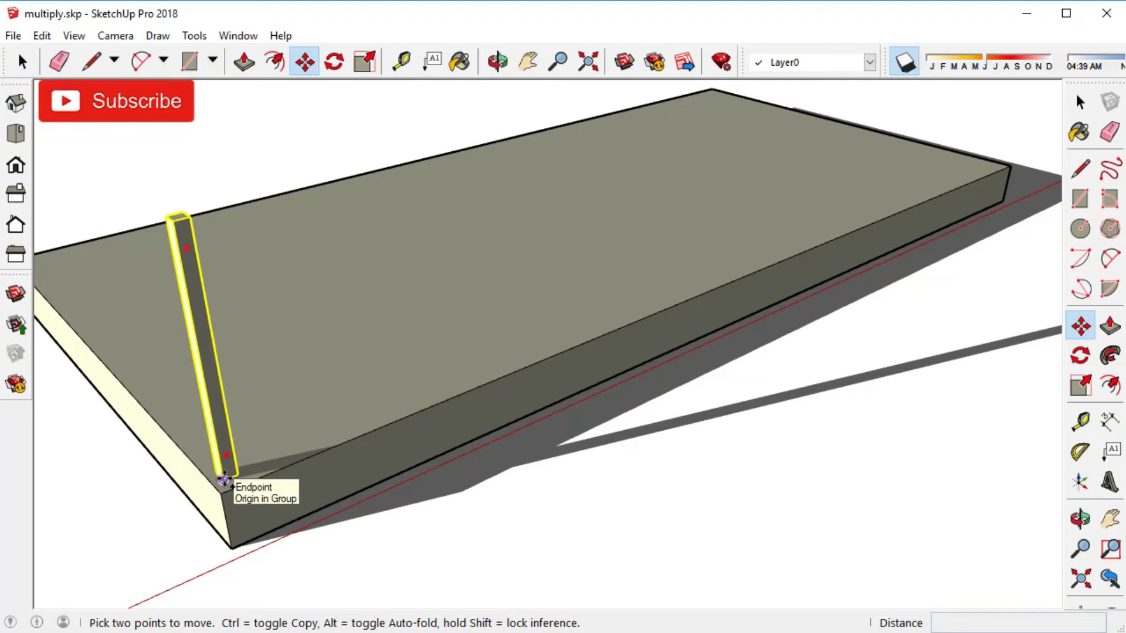
Copy the post 9 inches along the slab edge from its bottom corner
left_click(224, 480)
key("ctrl")
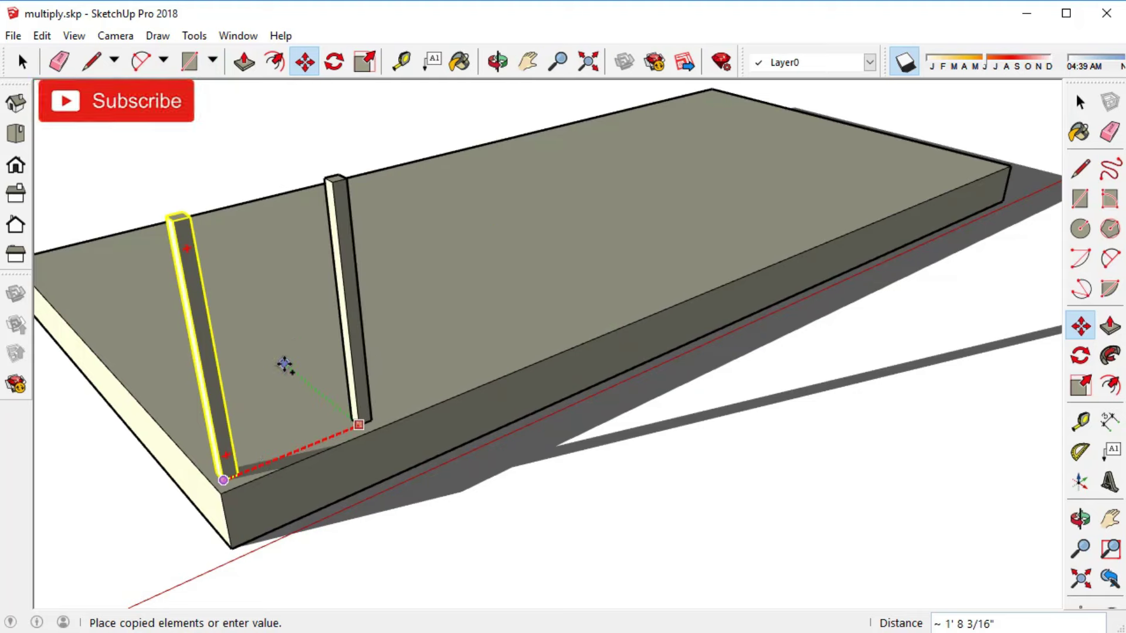
key("Return")
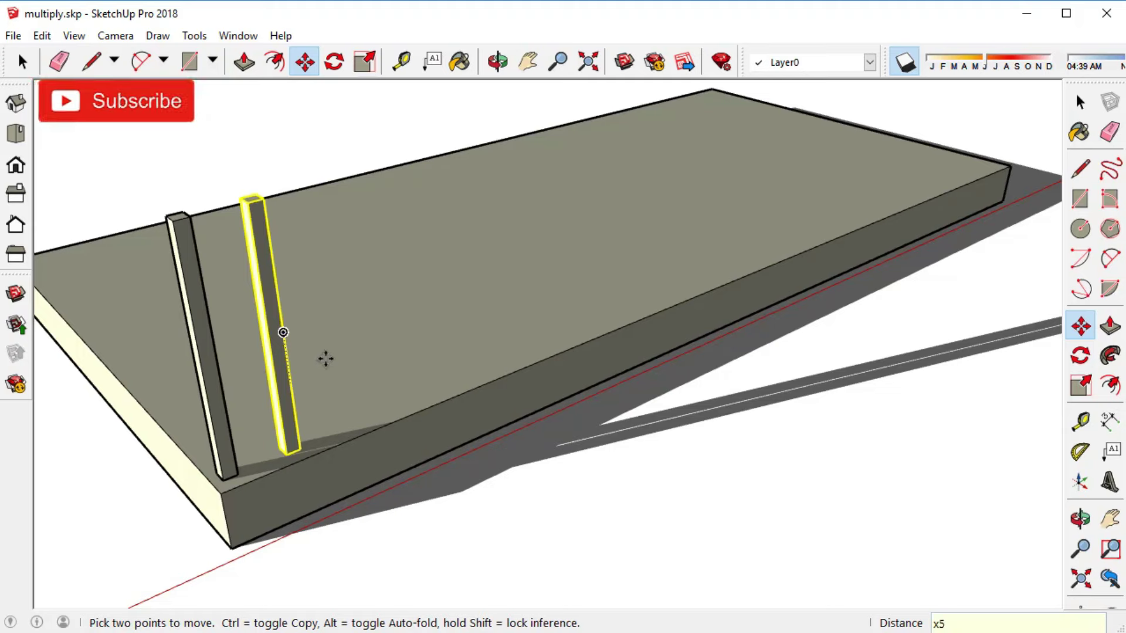
Array the post copy x5, then reduce it to x4 for five evenly spaced posts
key("Return")
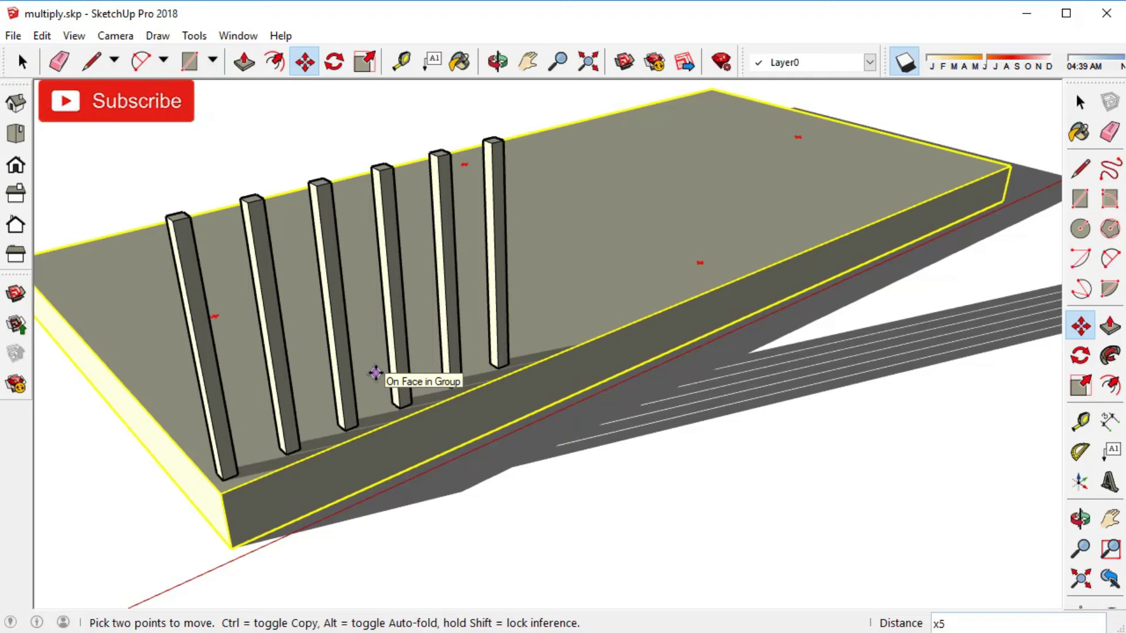
key("Return")
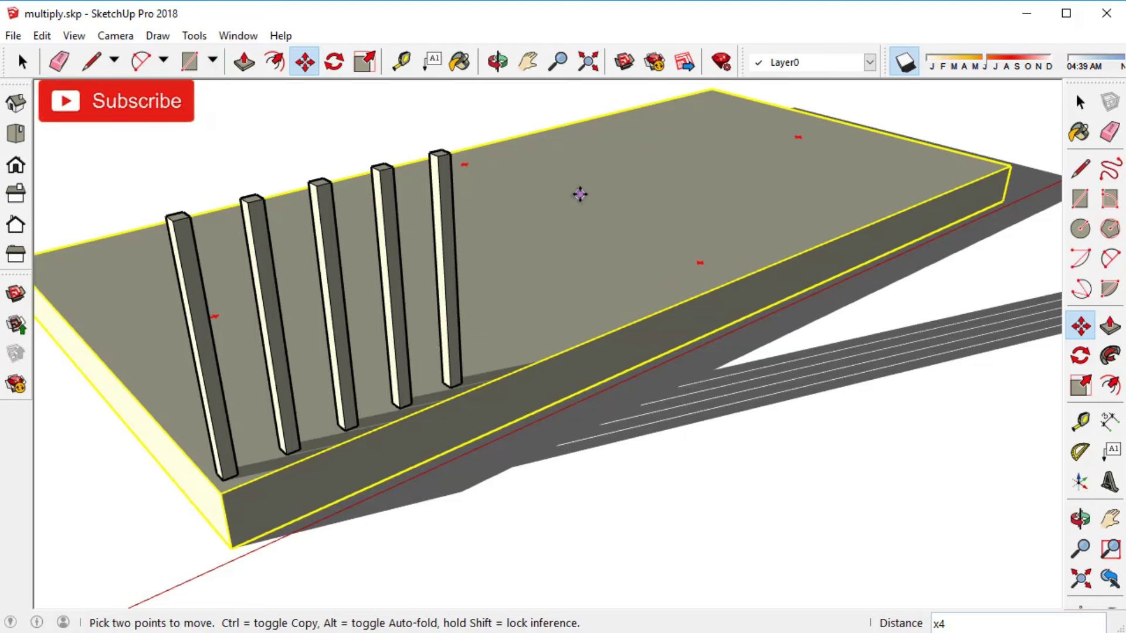
Copy a post further along the row and array it x12, x20, then x21
key("ctrl+t")
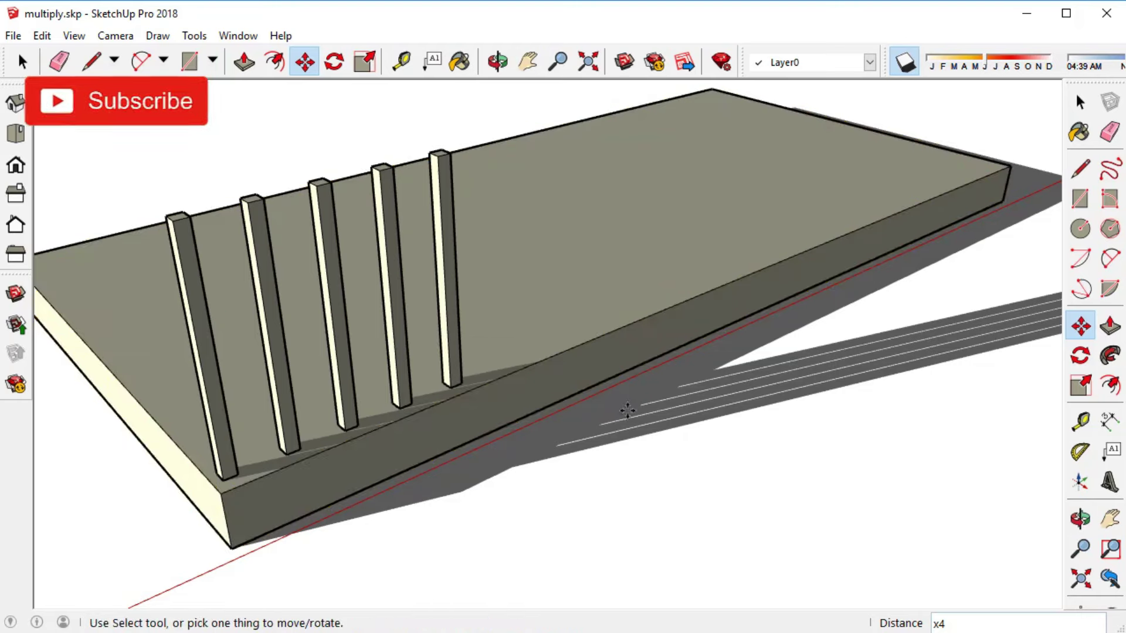
left_click(409, 352)
left_click(558, 340)
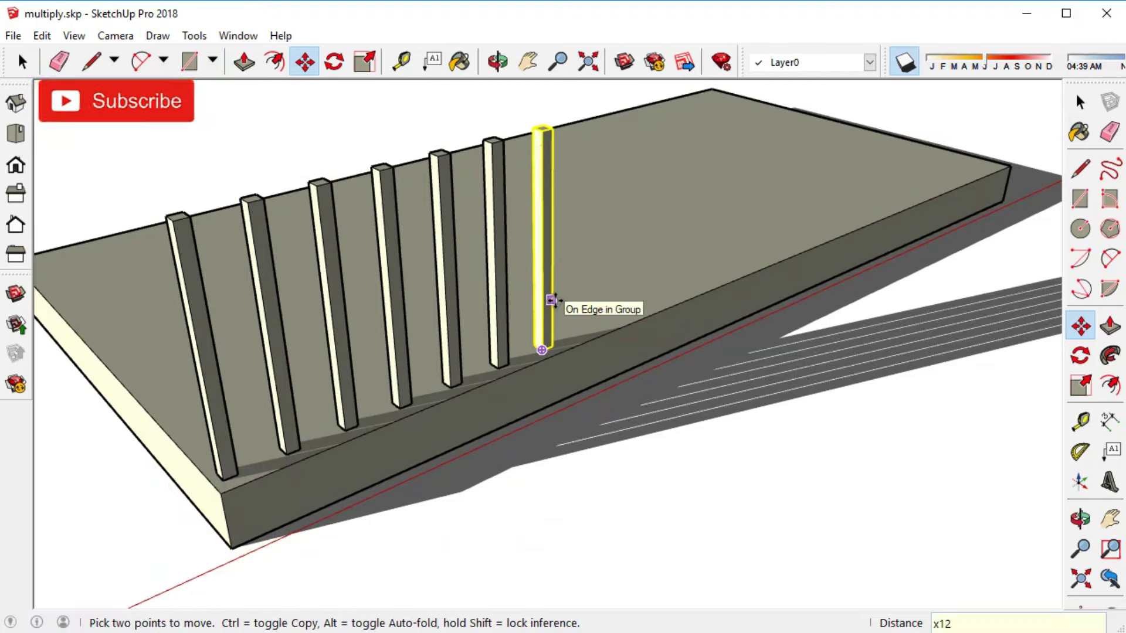
key("Return")
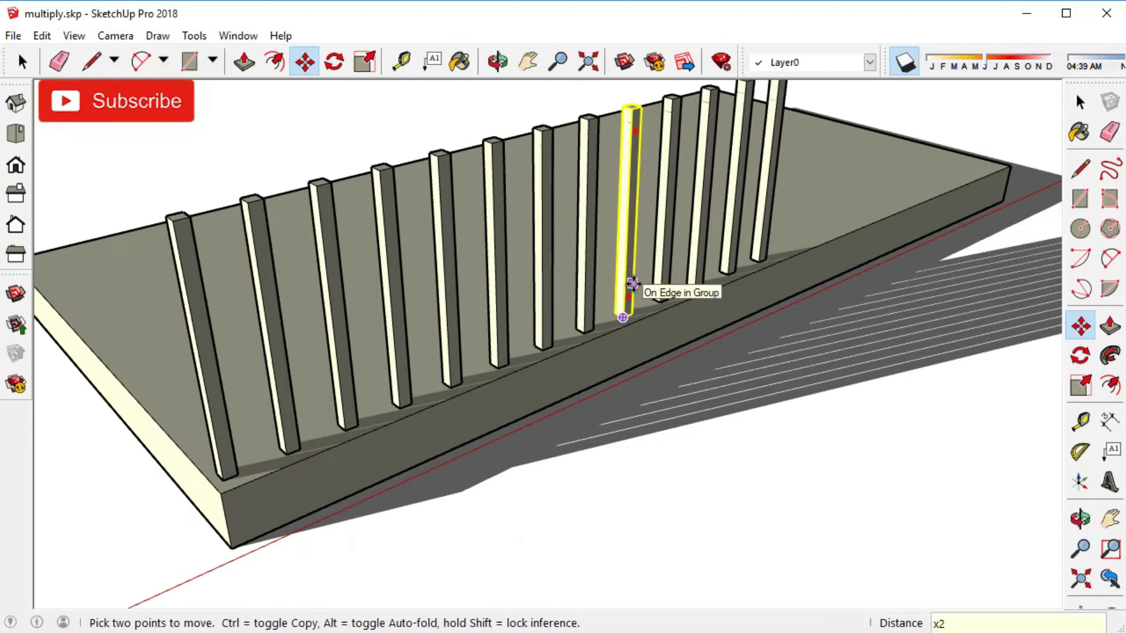
key("Return")
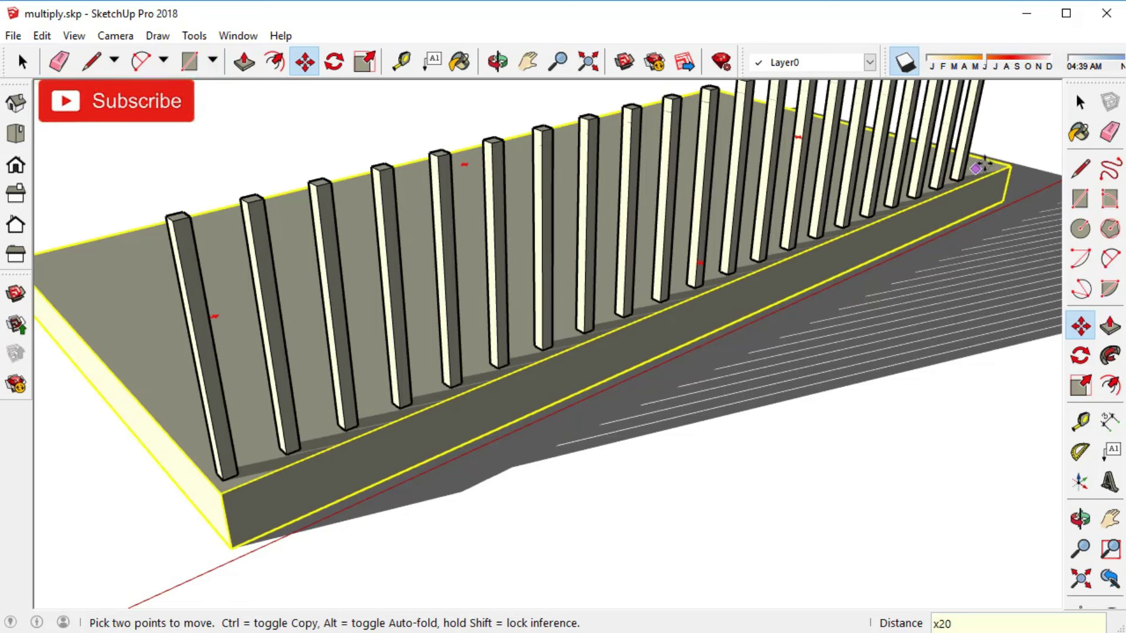
type("x21")
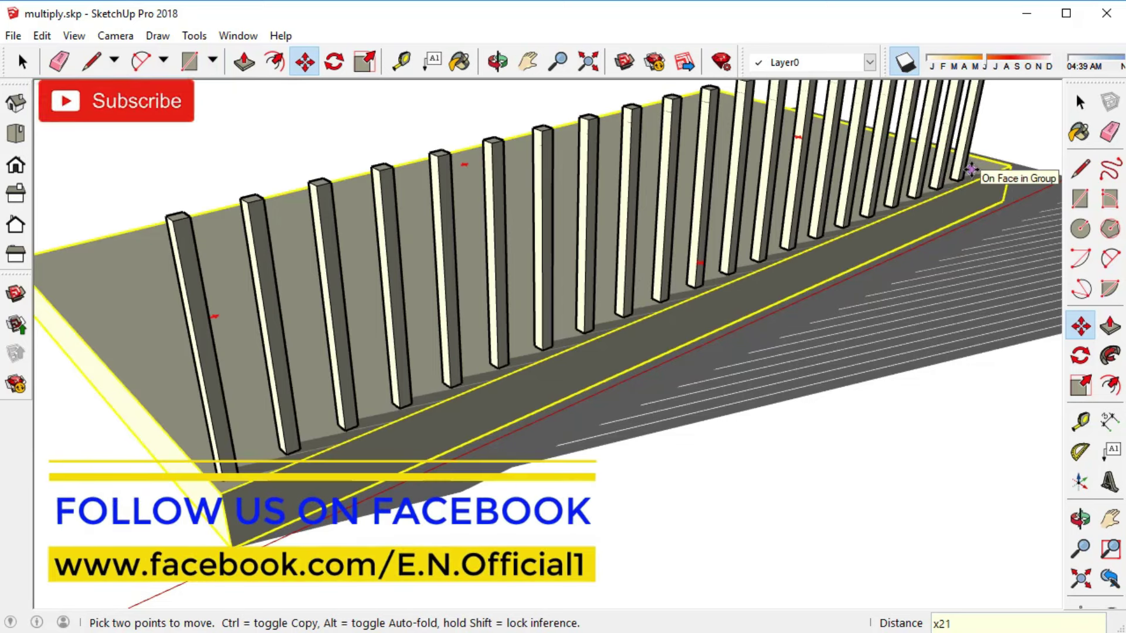
key("Return")
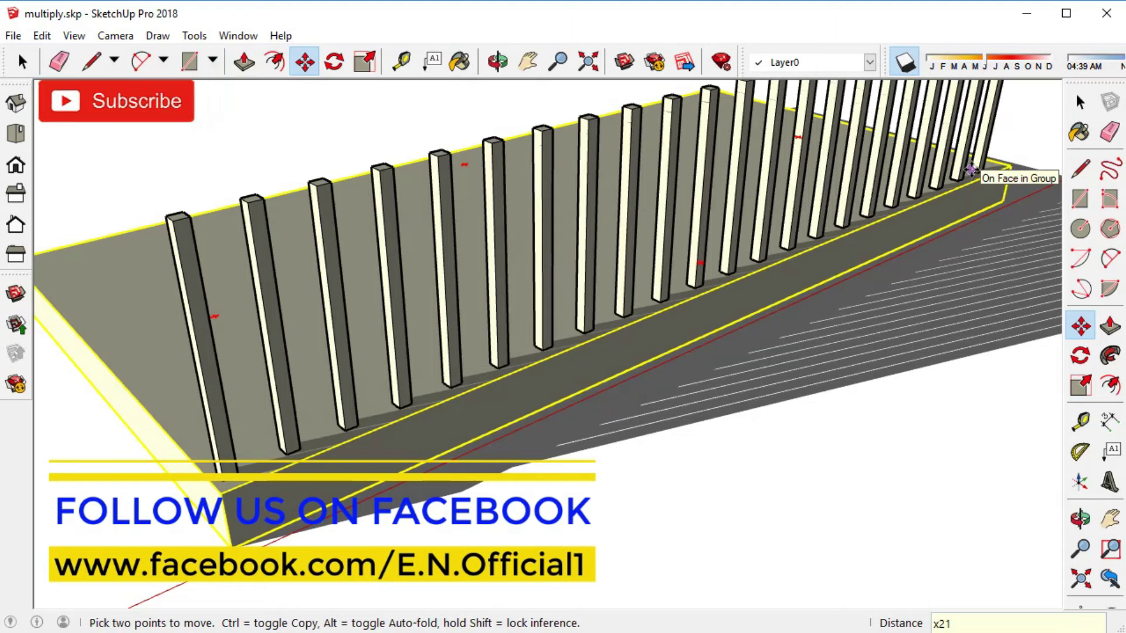
key("space")
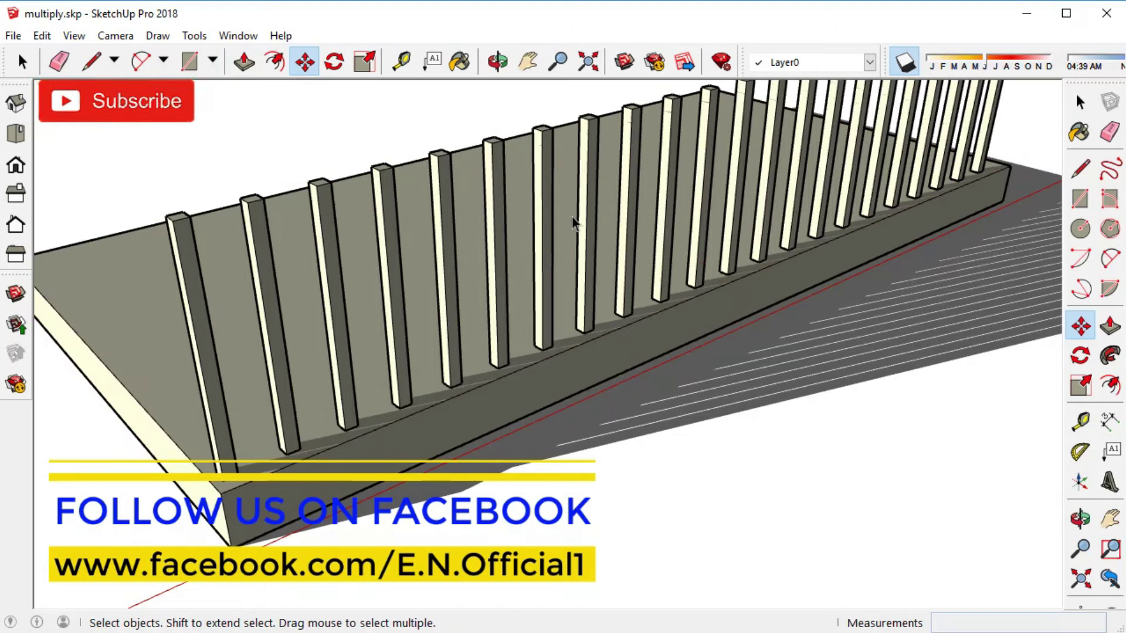
View the slab from its end and open the slab group for editing
scroll(504, 114, "down", 3)
left_click(497, 61)
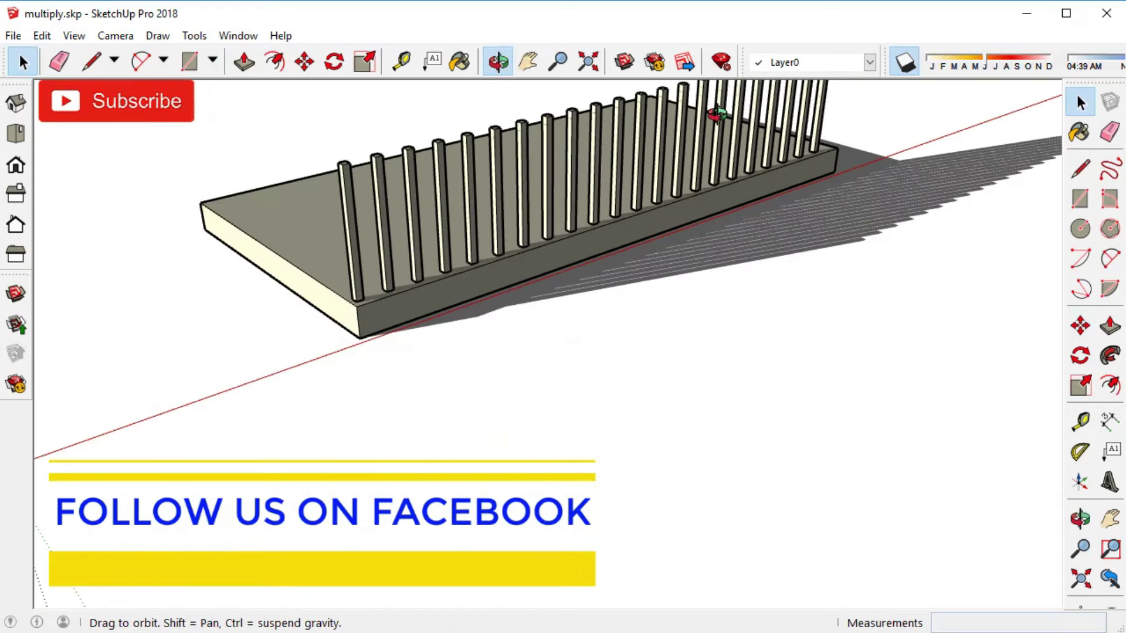
left_click_drag(716, 114, 459, 143)
left_click(528, 61)
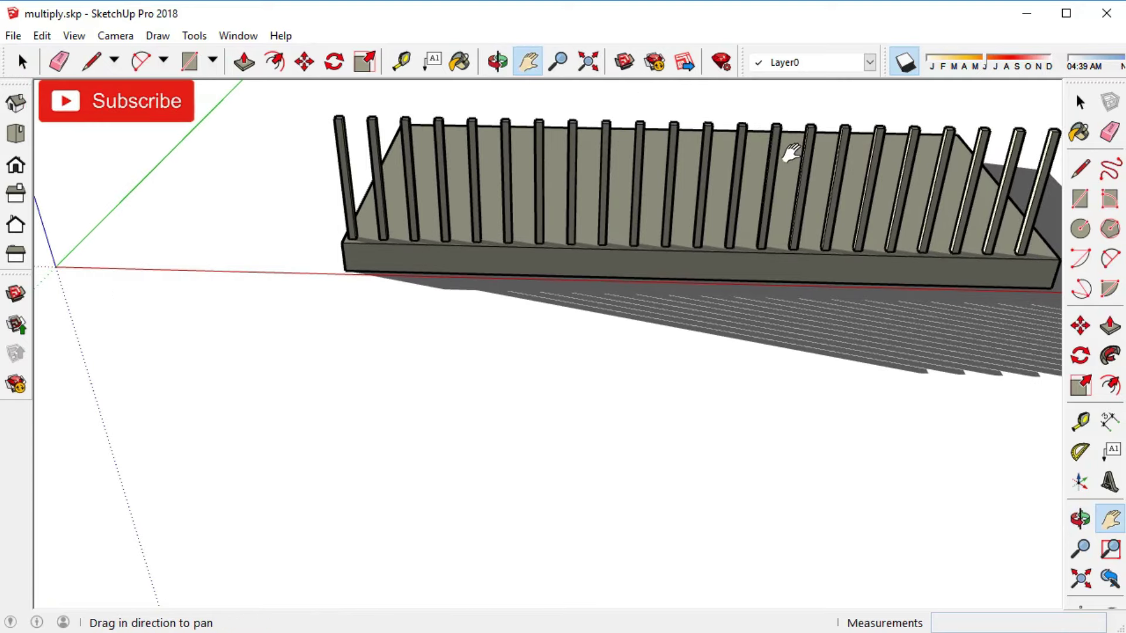
left_click_drag(791, 154, 498, 150)
left_click(497, 61)
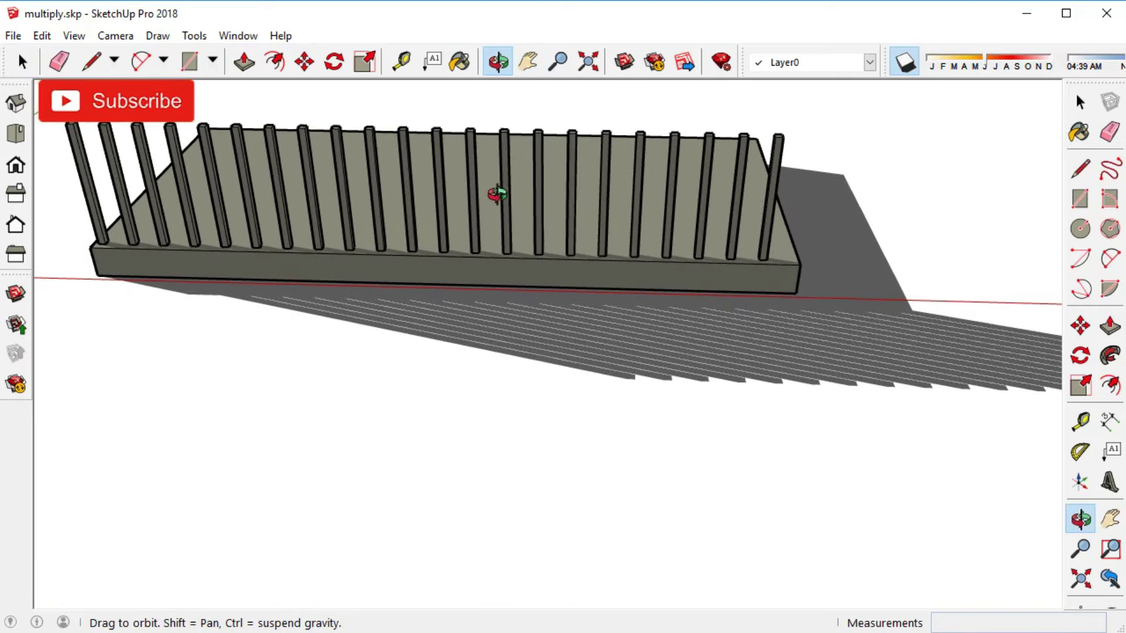
left_click_drag(498, 194, 277, 176)
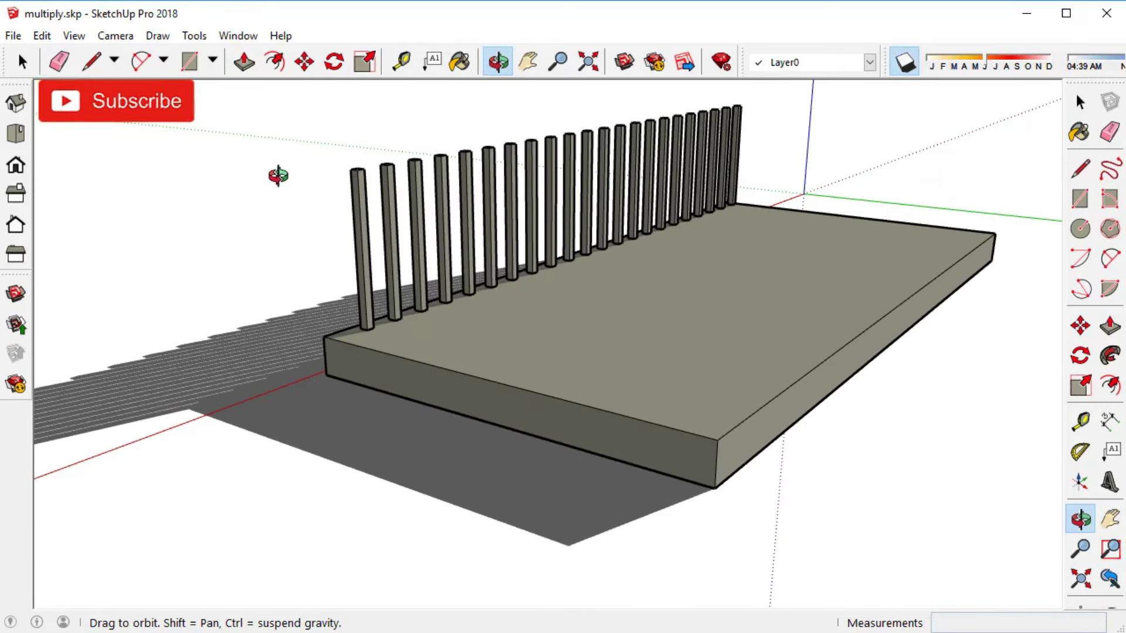
key("space")
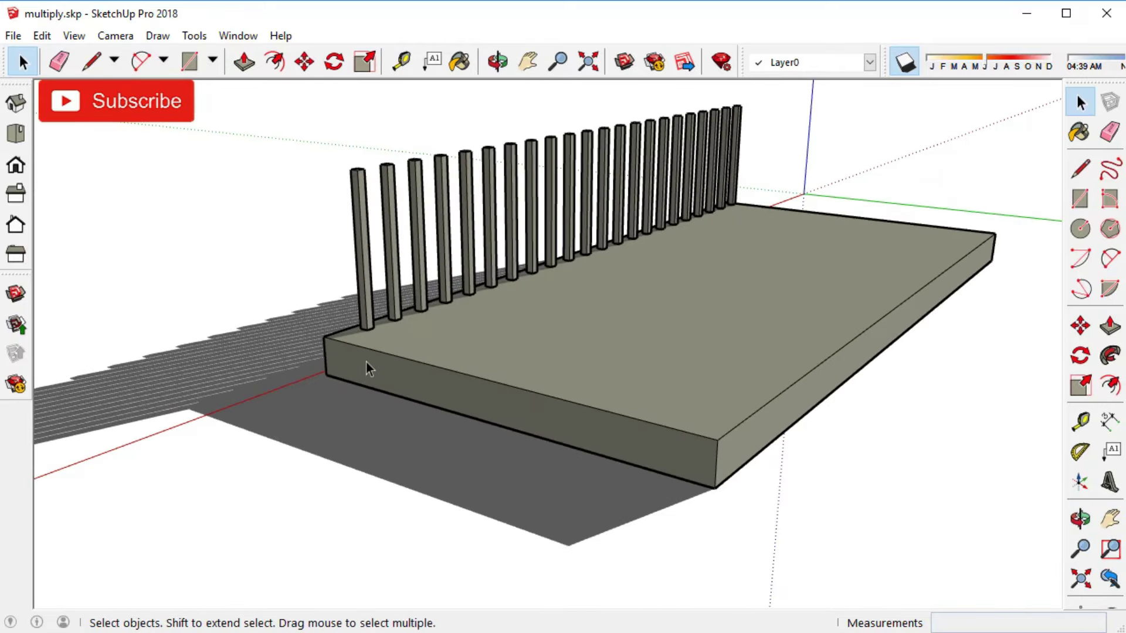
left_click(367, 363)
double_click(367, 364)
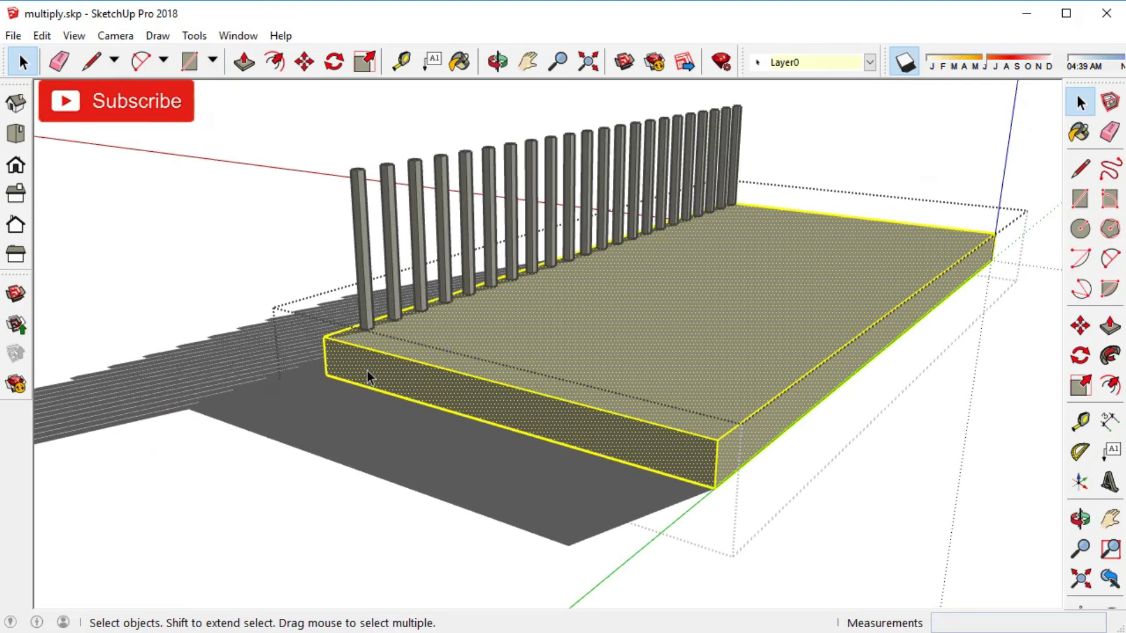
Push the slab's front face in 3 1/2", then close and select the group
key("p")
left_click_drag(369, 382, 388, 373)
key("space")
left_click(369, 472)
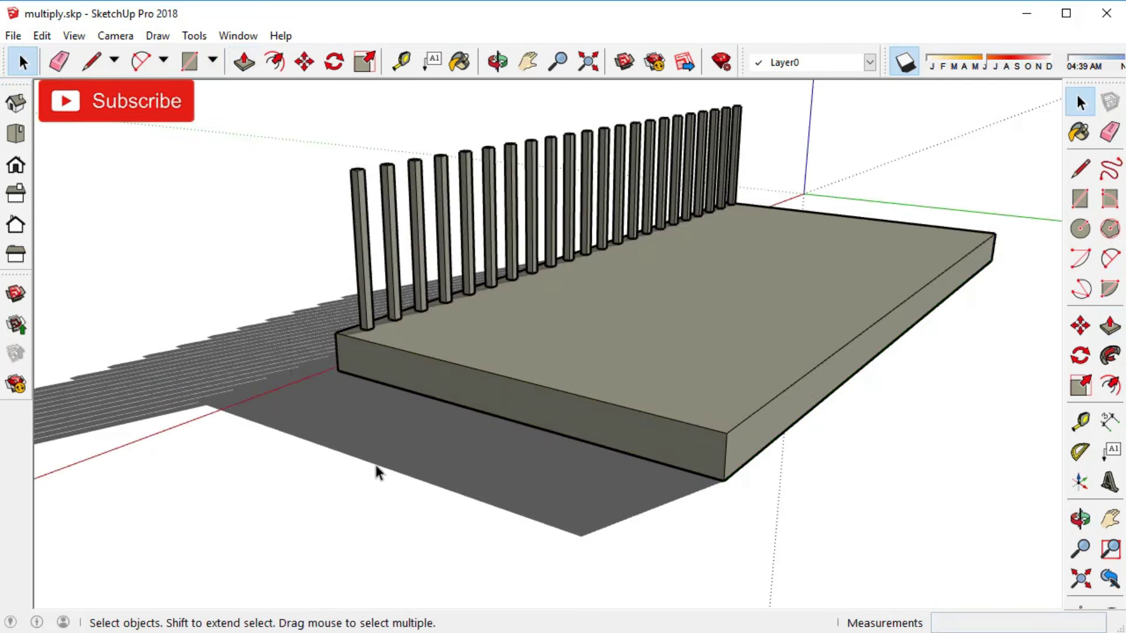
left_click(429, 381)
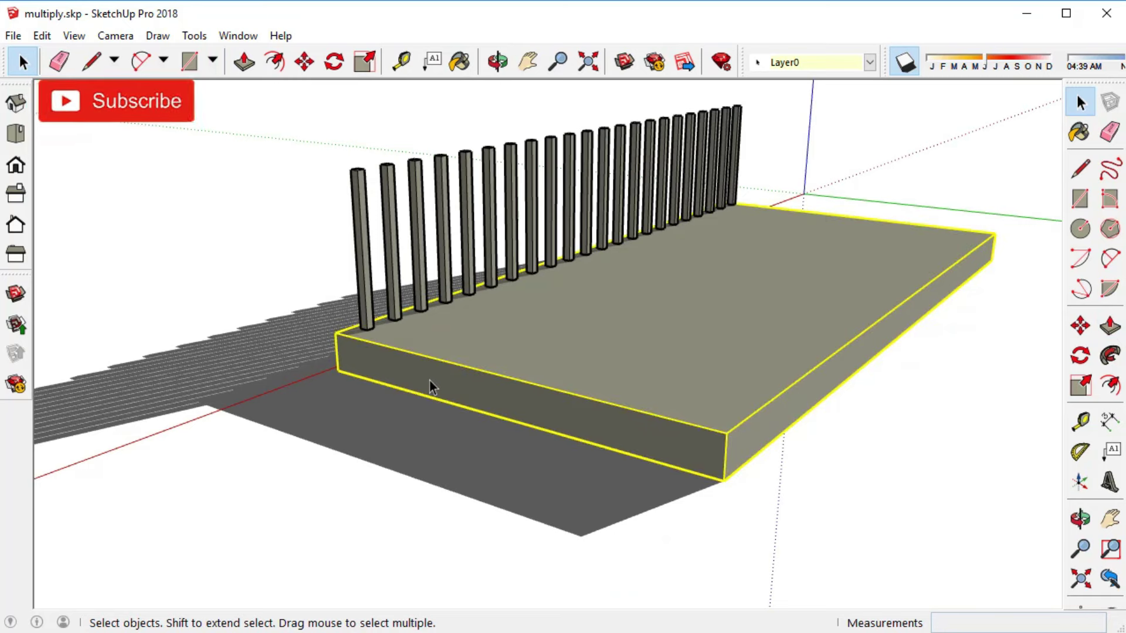
Copy the floor slab 3' 9" straight up the blue axis onto the post tops
key("m")
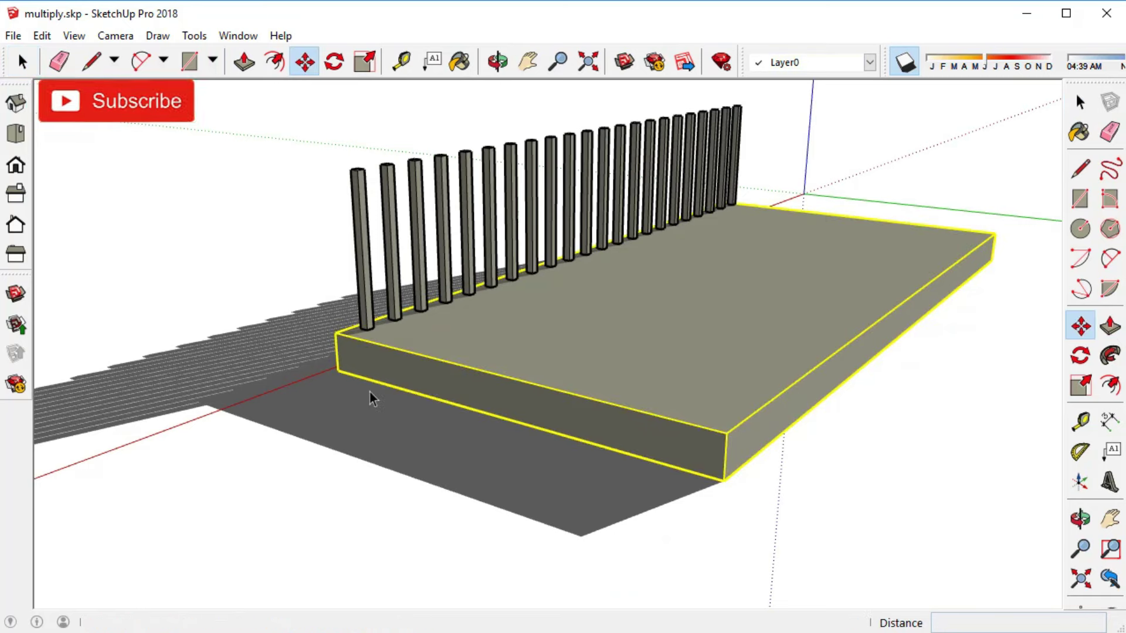
left_click(337, 370)
key("ctrl")
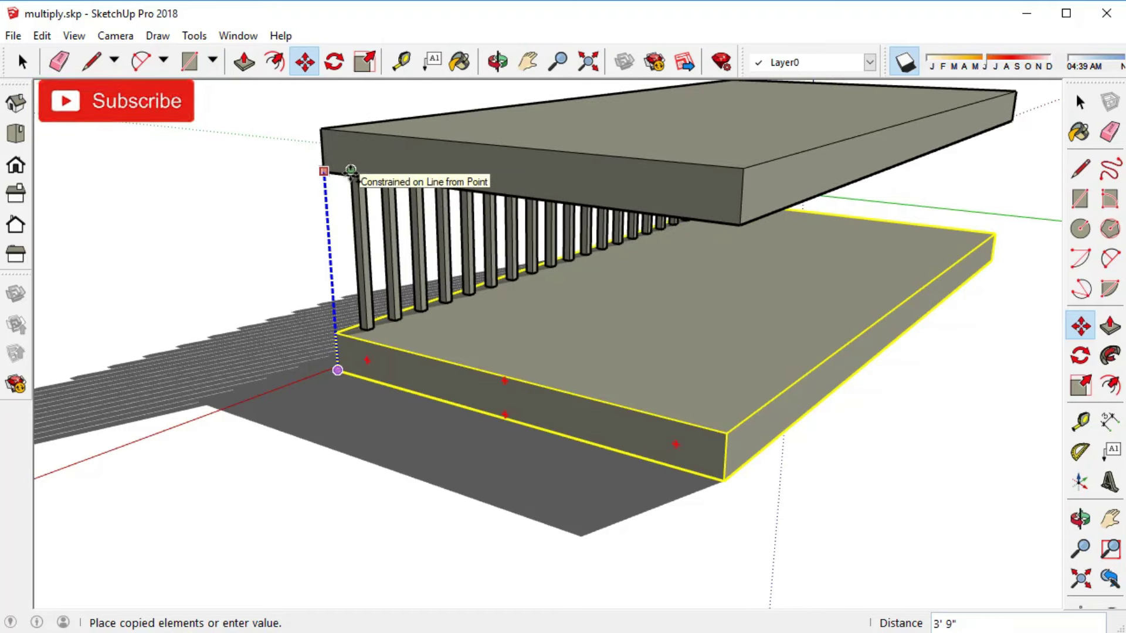
left_click(351, 170)
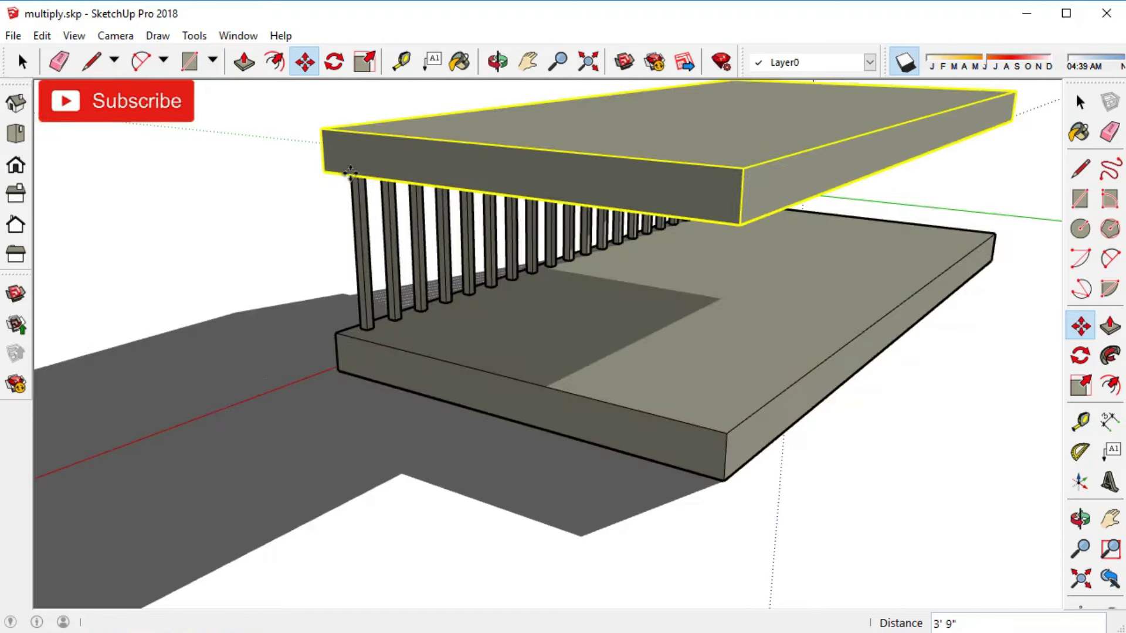
Push the top slab's side face in 7' 9 9/16" to leave a thin rail
key("space")
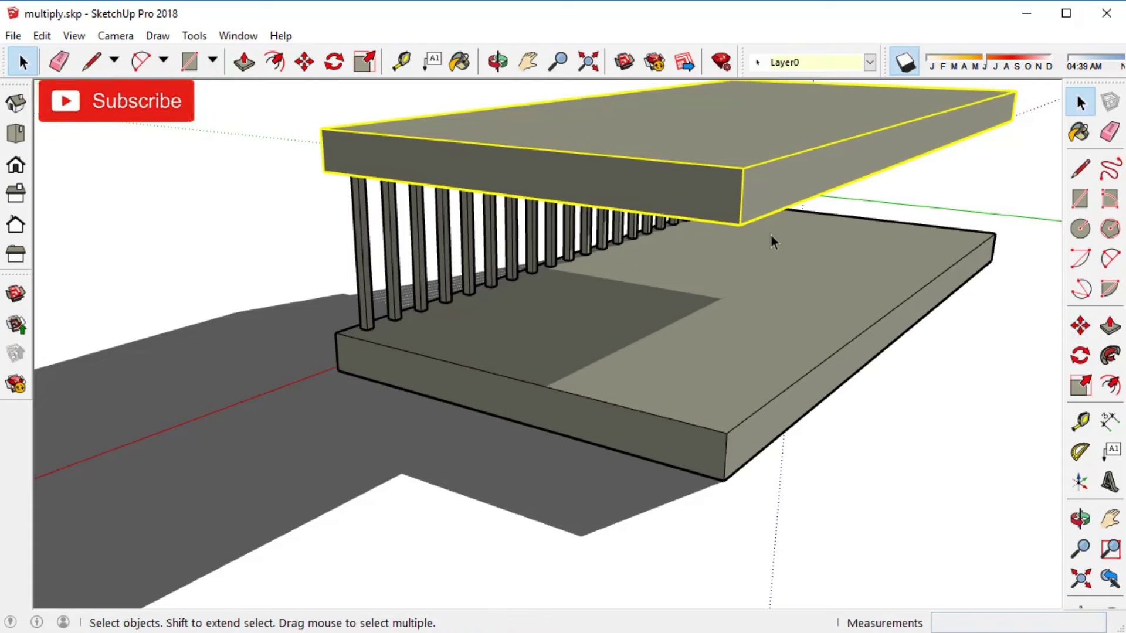
double_click(755, 203)
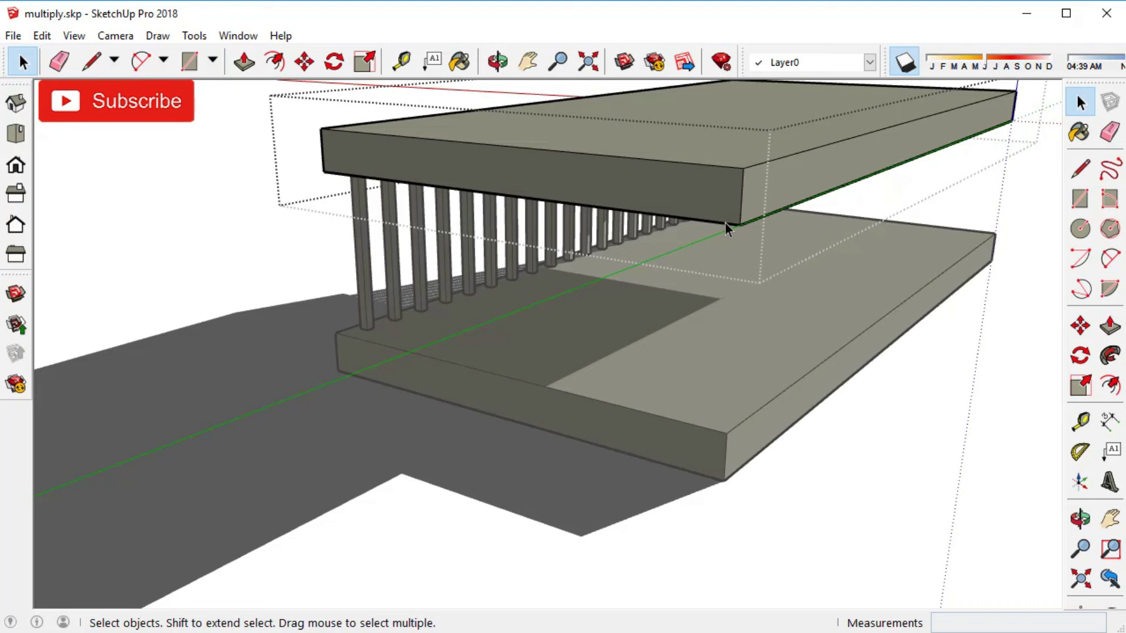
key("p")
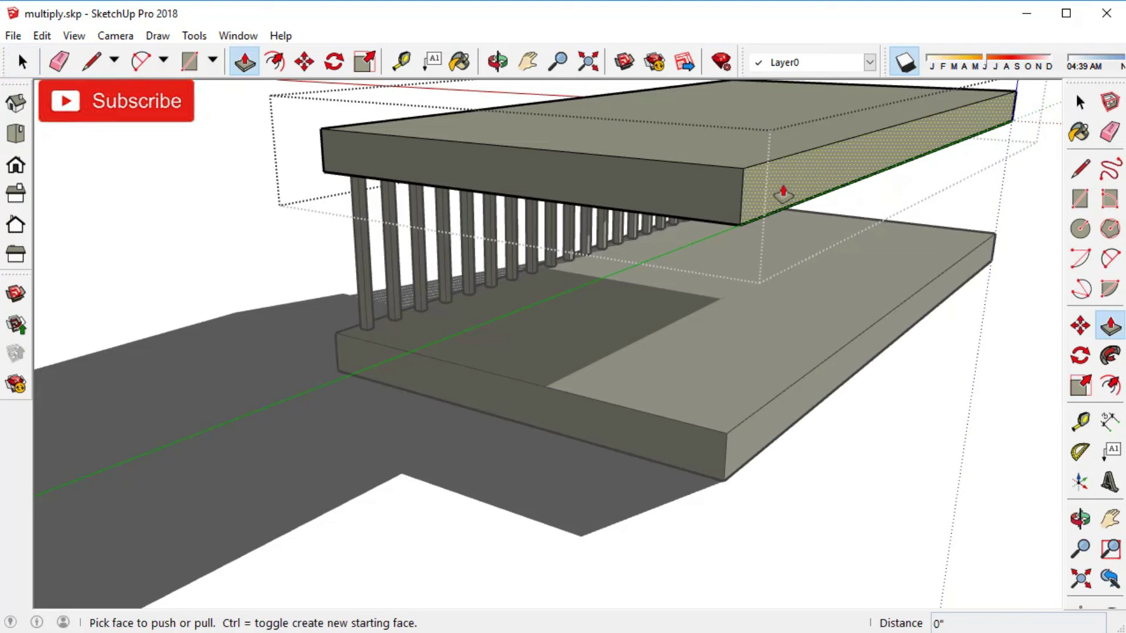
left_click_drag(783, 194, 452, 186)
key("space")
left_click(174, 290)
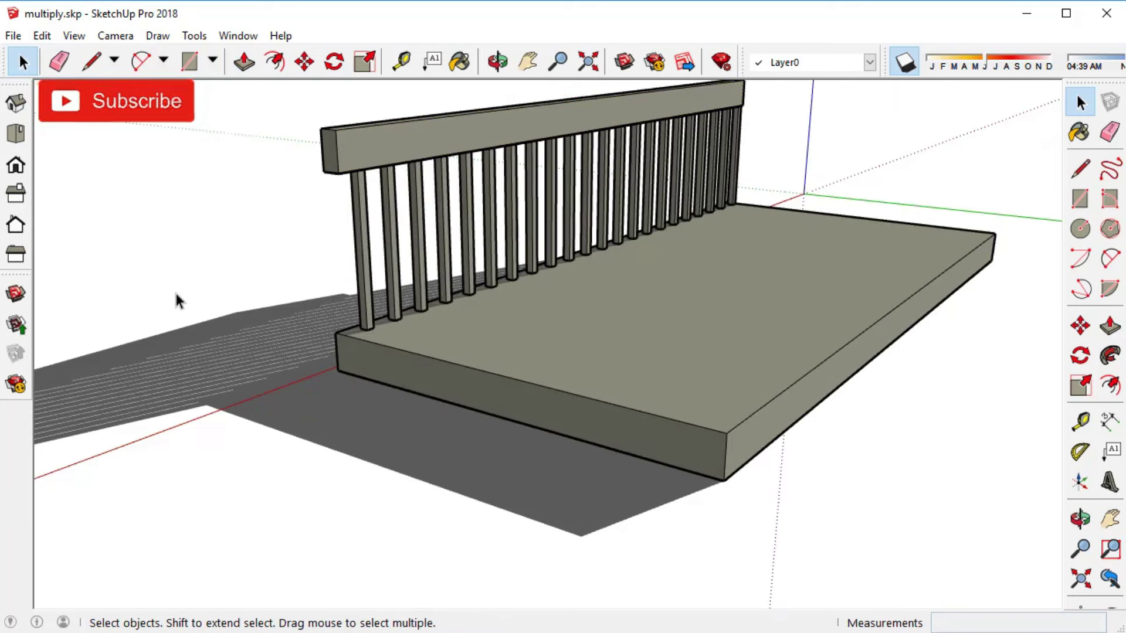
left_click(498, 61)
left_click_drag(535, 211, 920, 271)
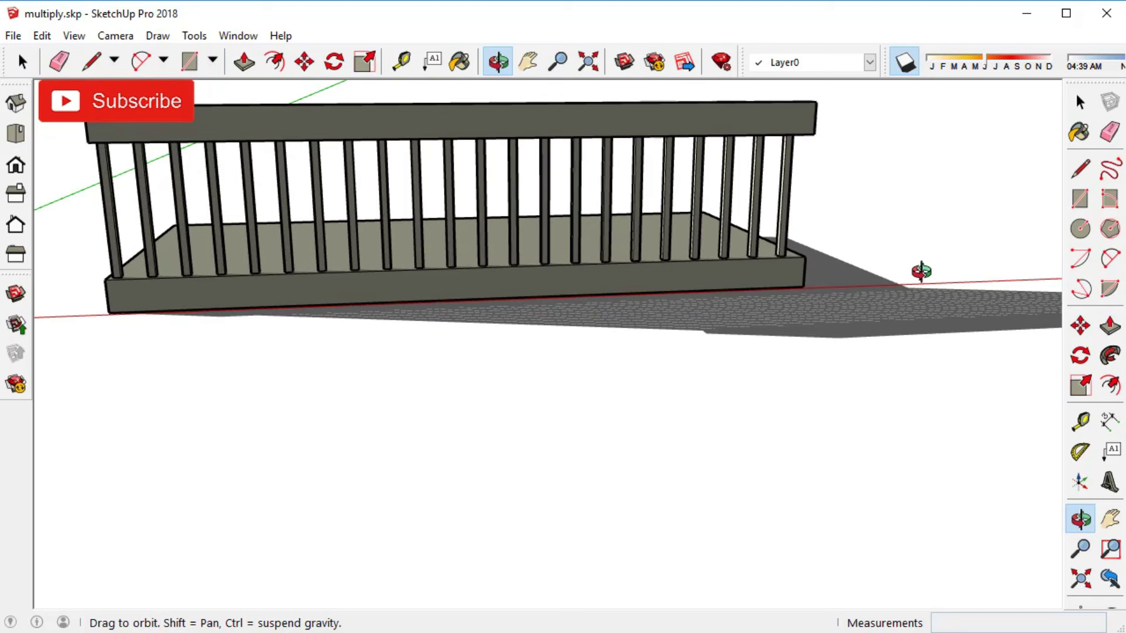
Pan the railing into a front-on view and crossing-select the rail and most posts
left_click(529, 61)
left_click_drag(565, 201, 662, 328)
key("space")
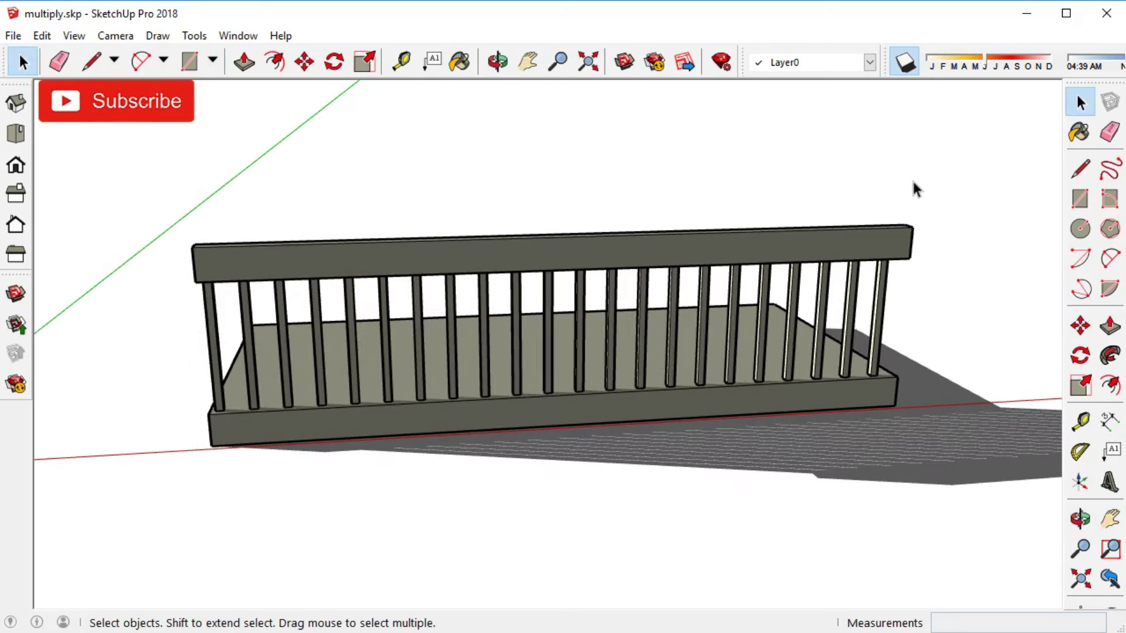
left_click_drag(917, 176, 759, 279)
left_click_drag(561, 305, 230, 303)
Delete the top rail and all posts but the corner one, then orbit to look down on the deck
left_click_drag(243, 289, 231, 292)
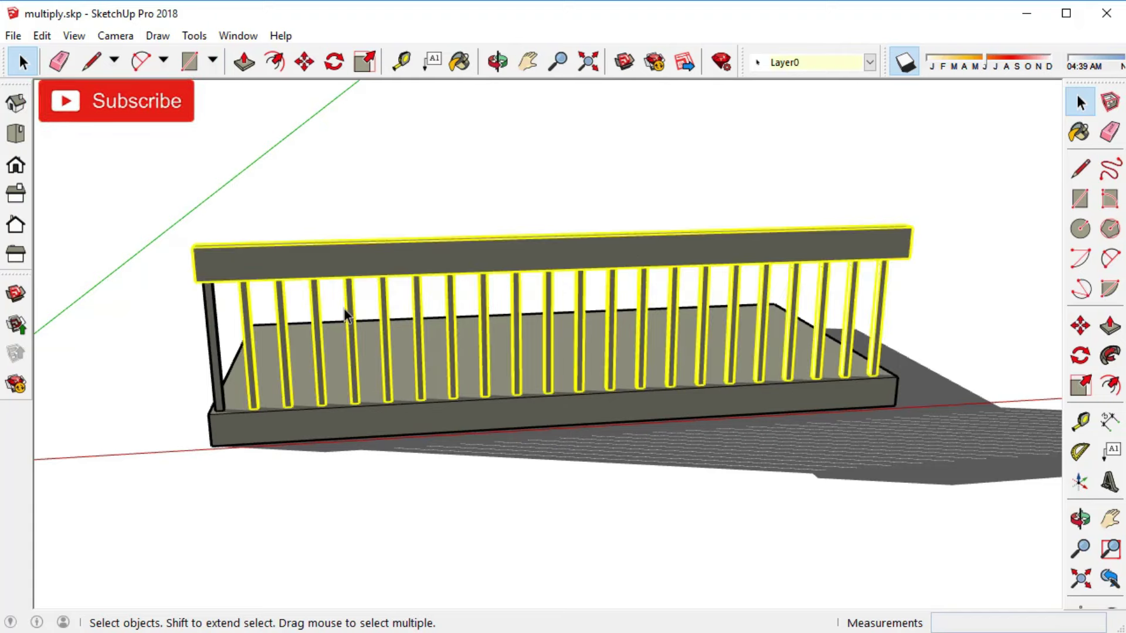
key("Delete")
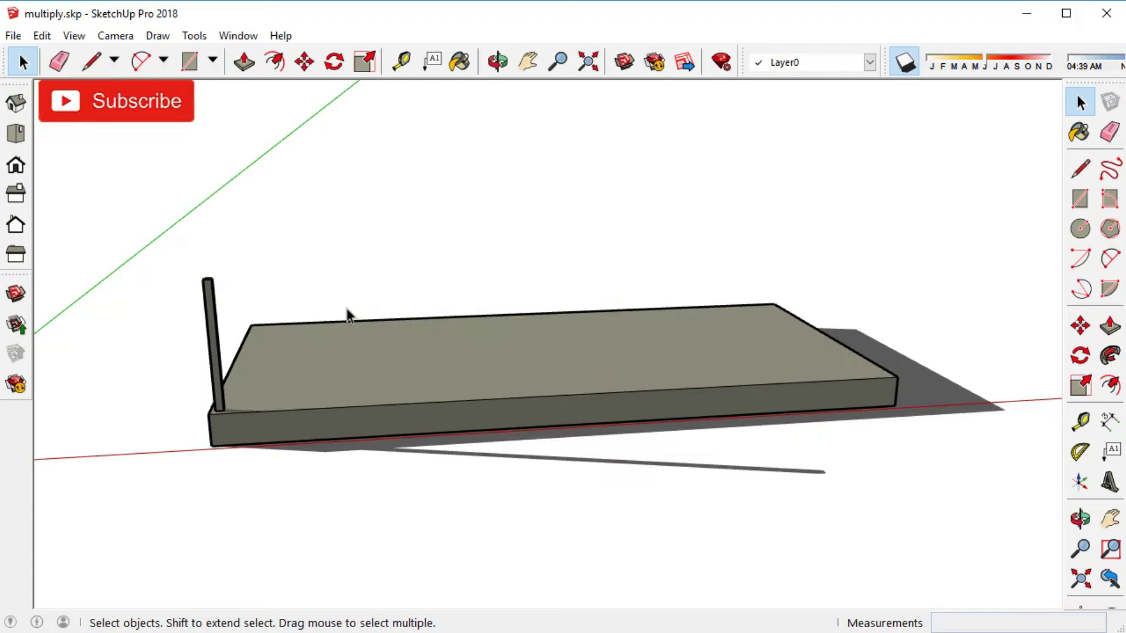
left_click(497, 61)
left_click_drag(395, 294, 429, 449)
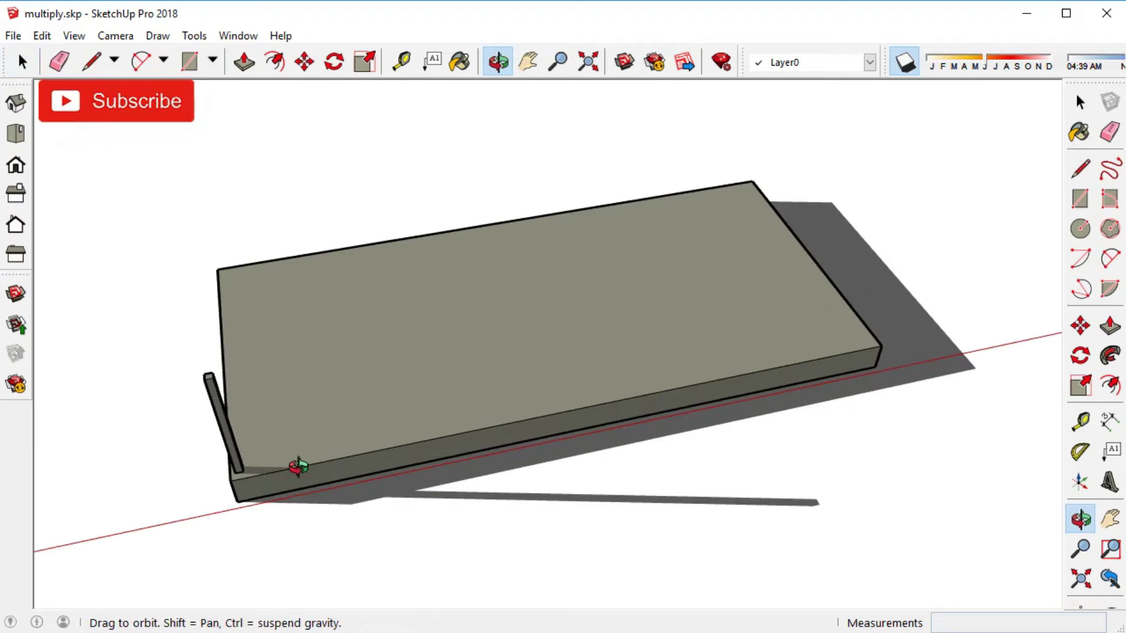
left_click_drag(298, 466, 260, 426)
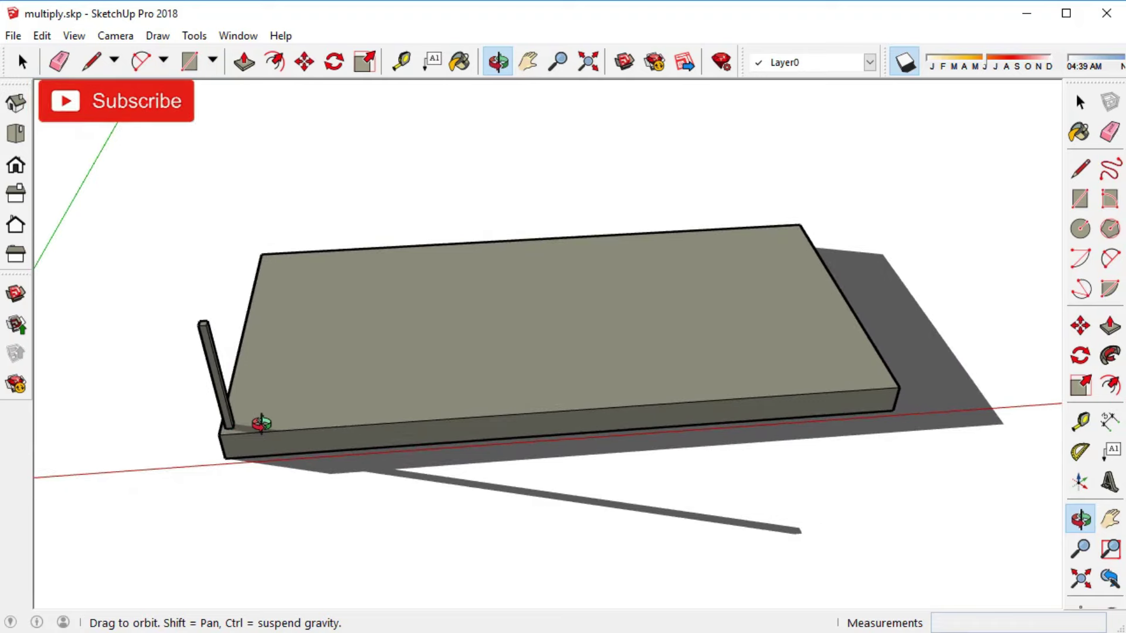
scroll(261, 424, "up", 1)
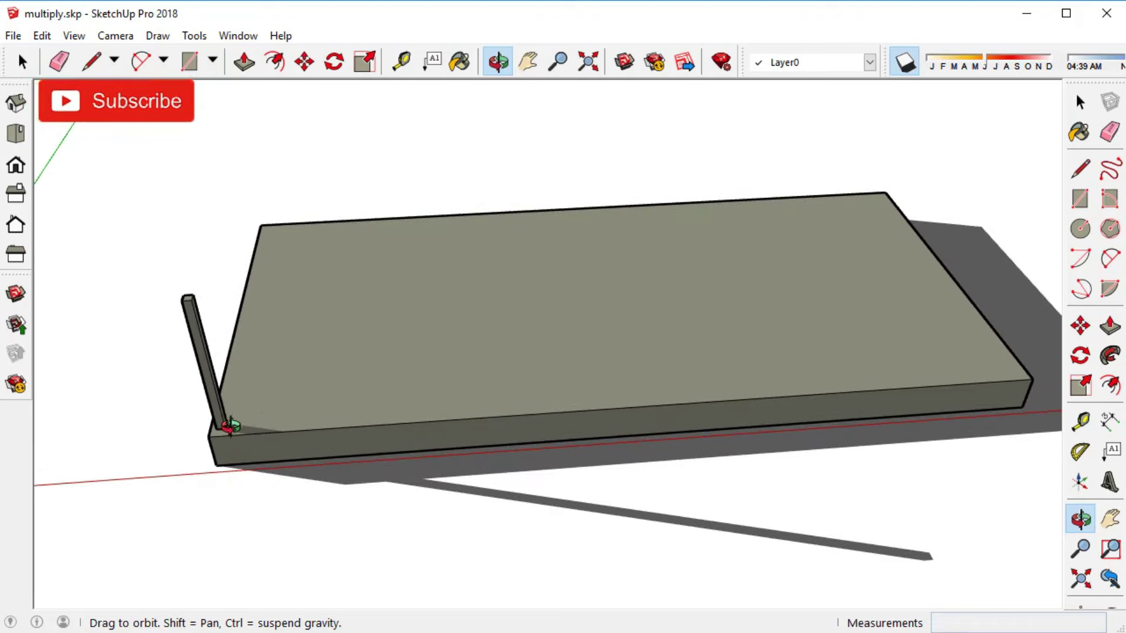
Pan the view left and up so the corner post and the full slab edge are visible
left_click(538, 68)
left_click_drag(547, 257, 504, 265)
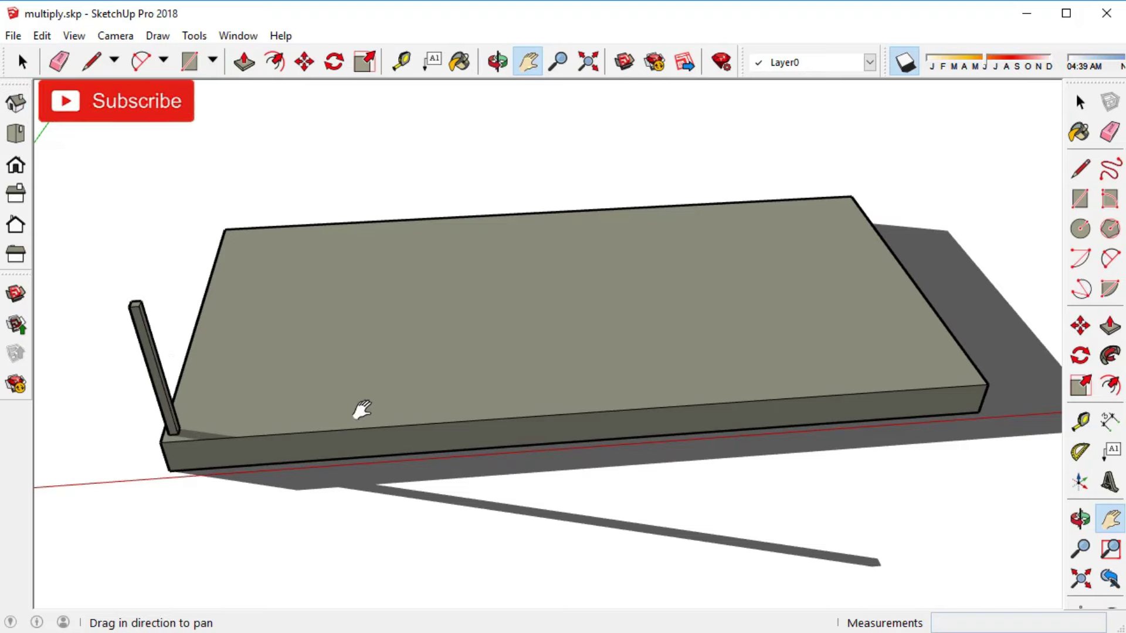
left_click_drag(359, 407, 326, 371)
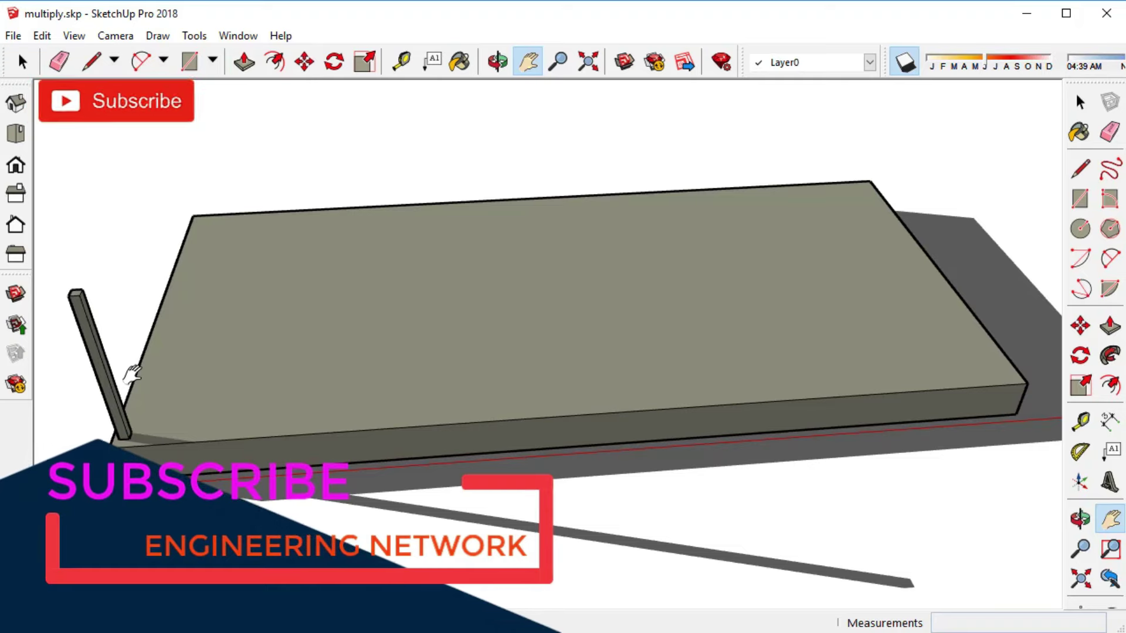
key("space")
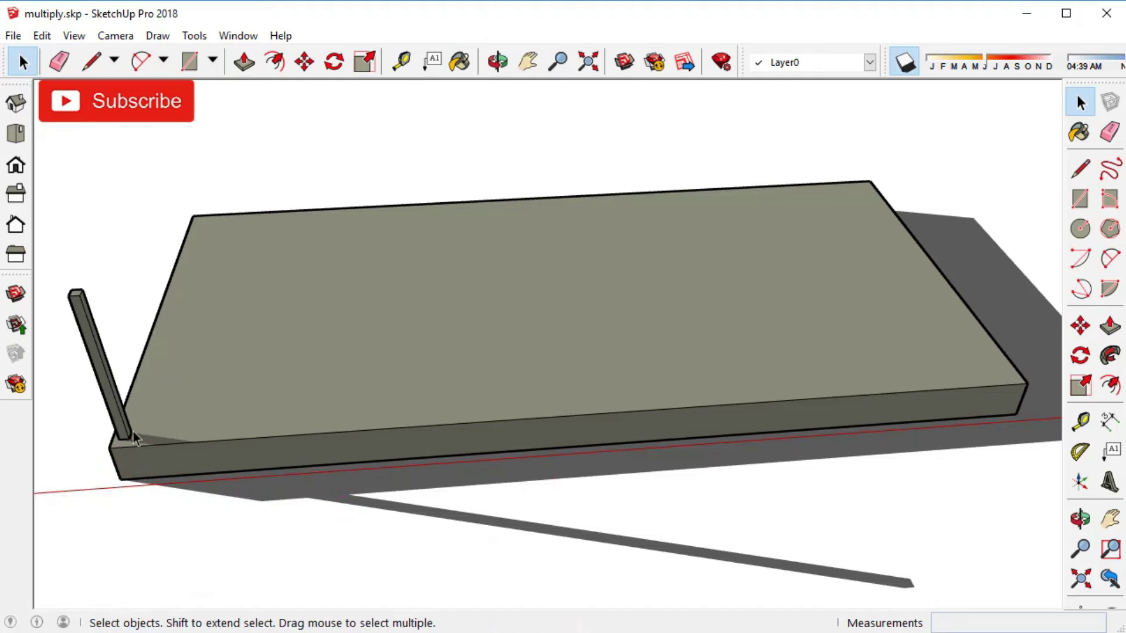
Copy the corner post from its base corner to the slab's far right corner
left_click(109, 390)
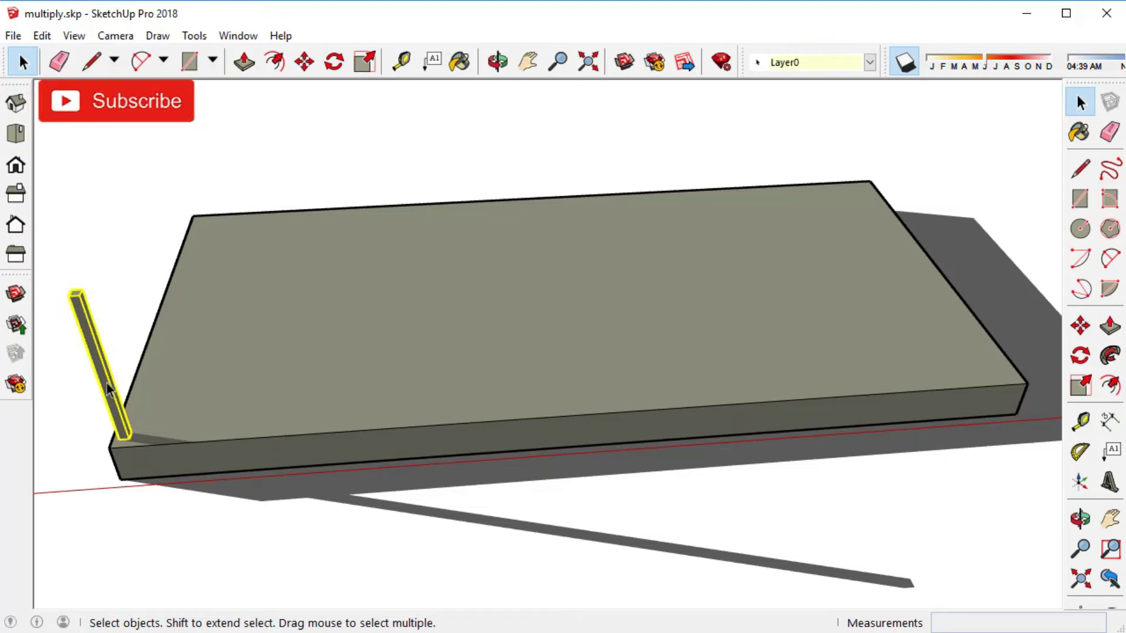
key("m")
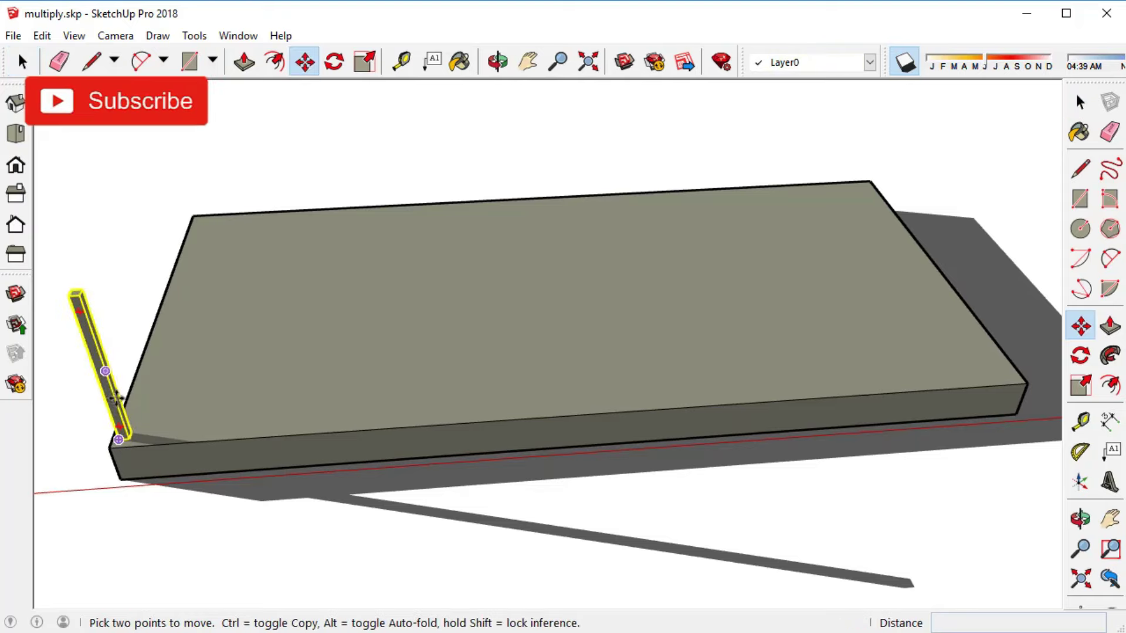
key("ctrl")
left_click(118, 440)
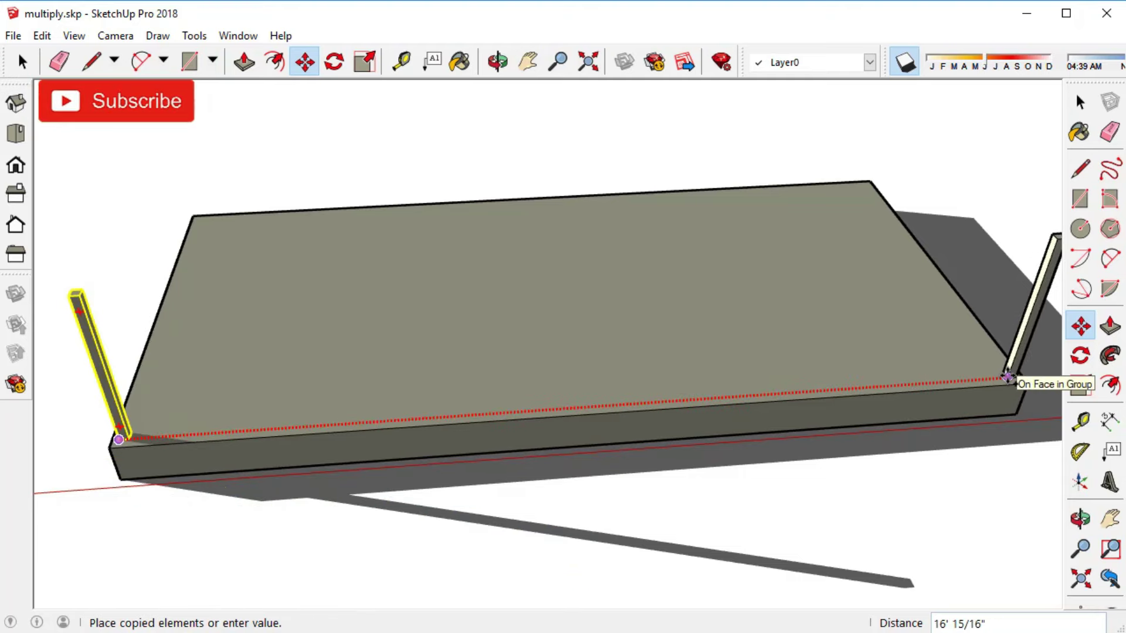
left_click(1007, 377)
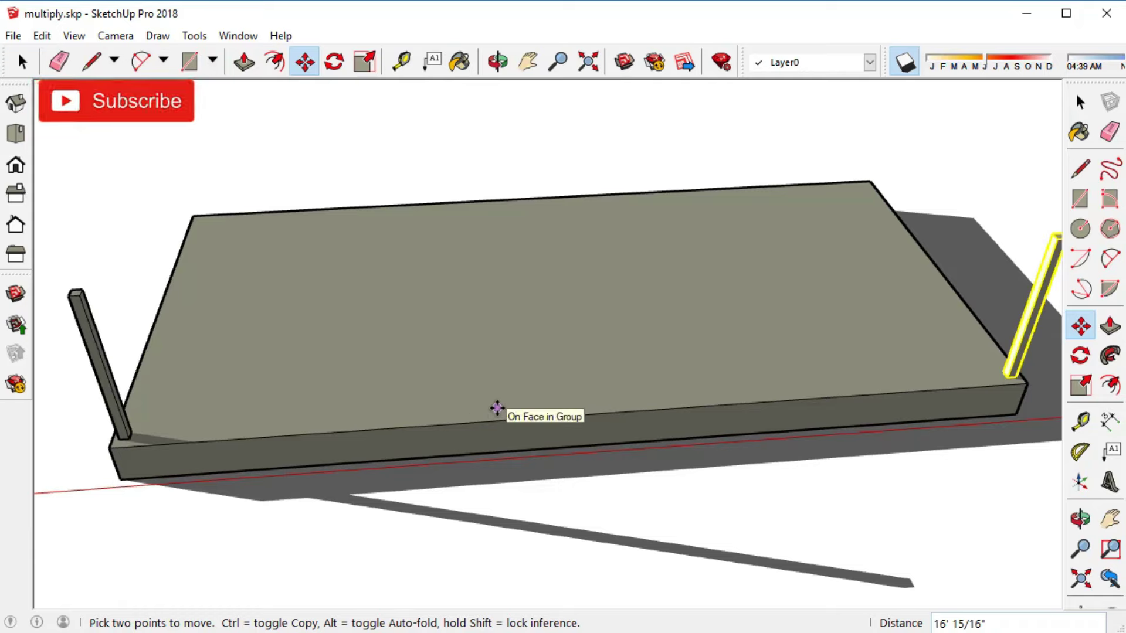
scroll(496, 408, "down", 2)
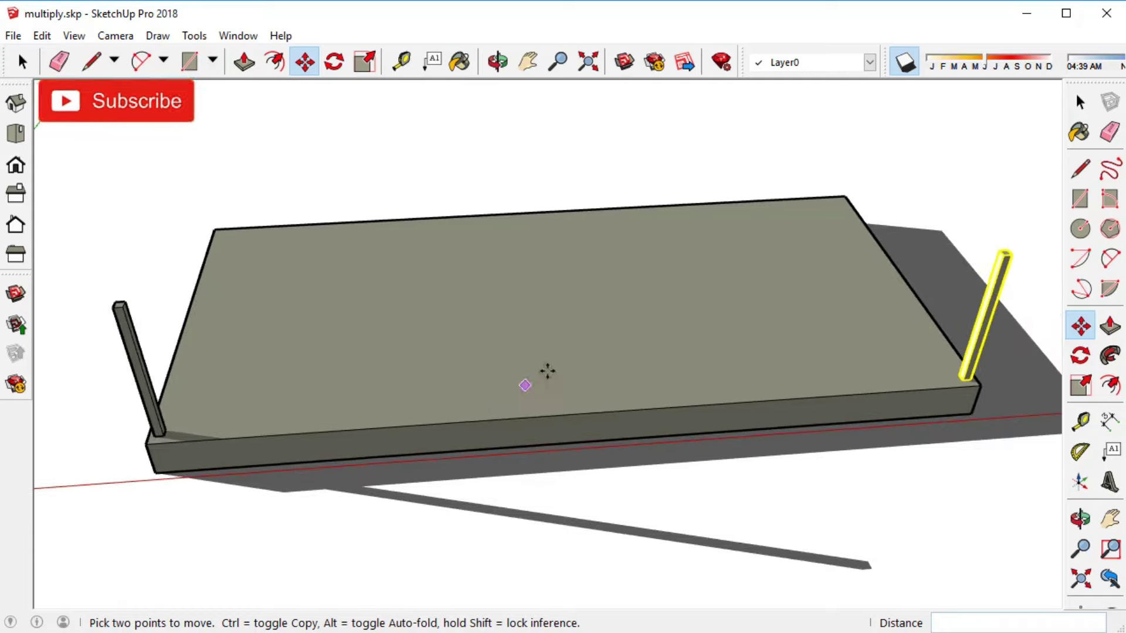
Array the post copy with /15, filling the gap between the end posts with 15 equal spans
scroll(636, 350, "up", 1)
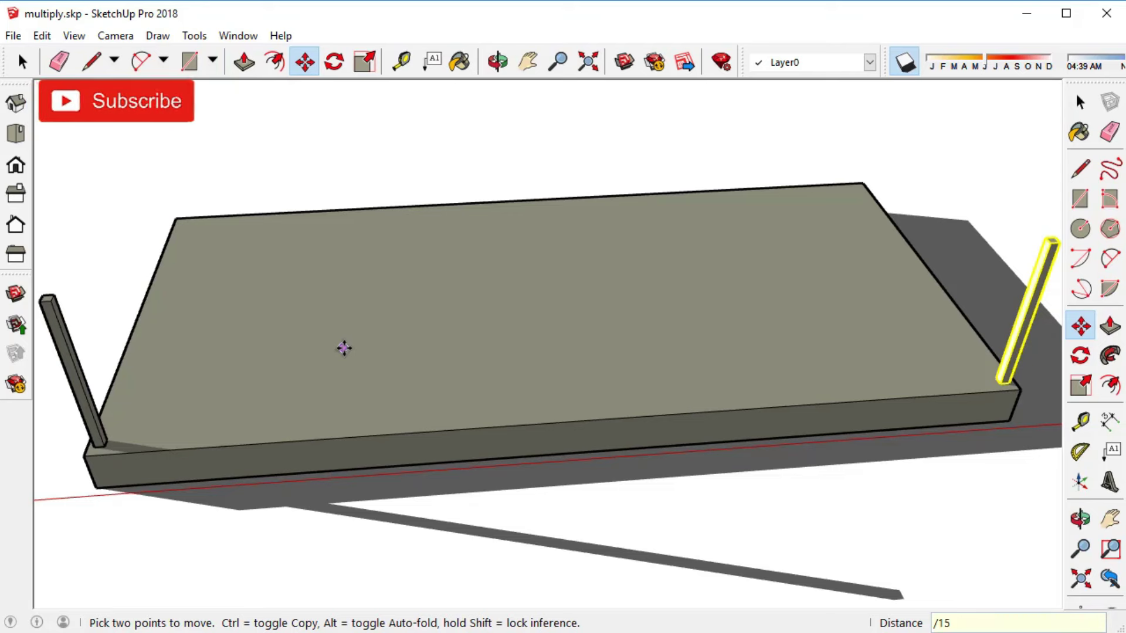
key("Return")
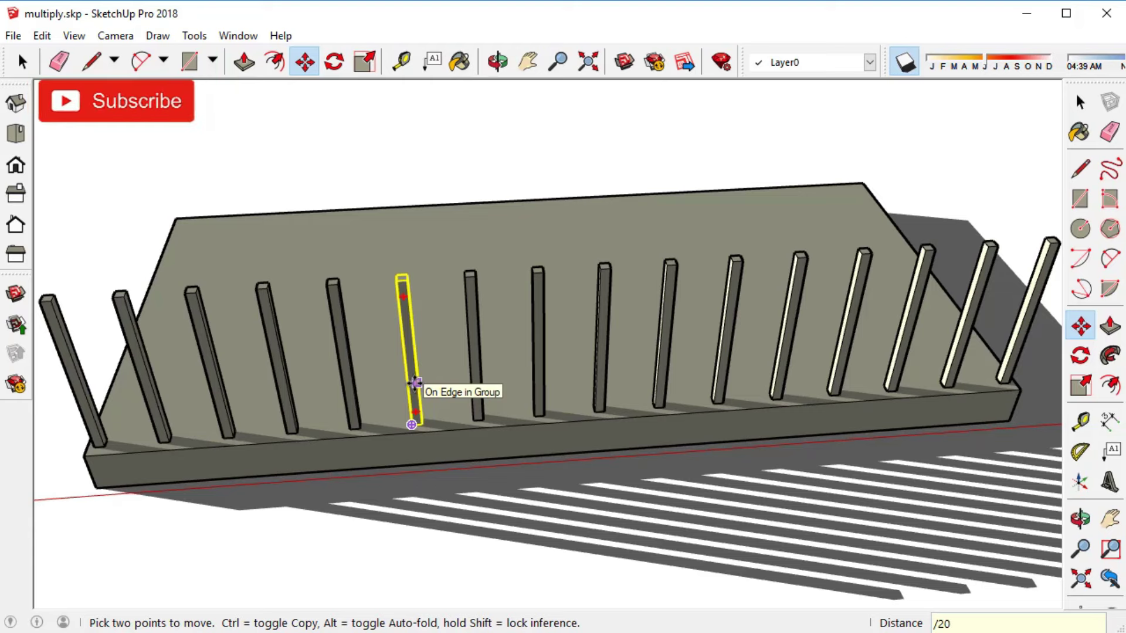
Try 20 and 40 divisions, then set /4 for four equal spans of posts
key("Return")
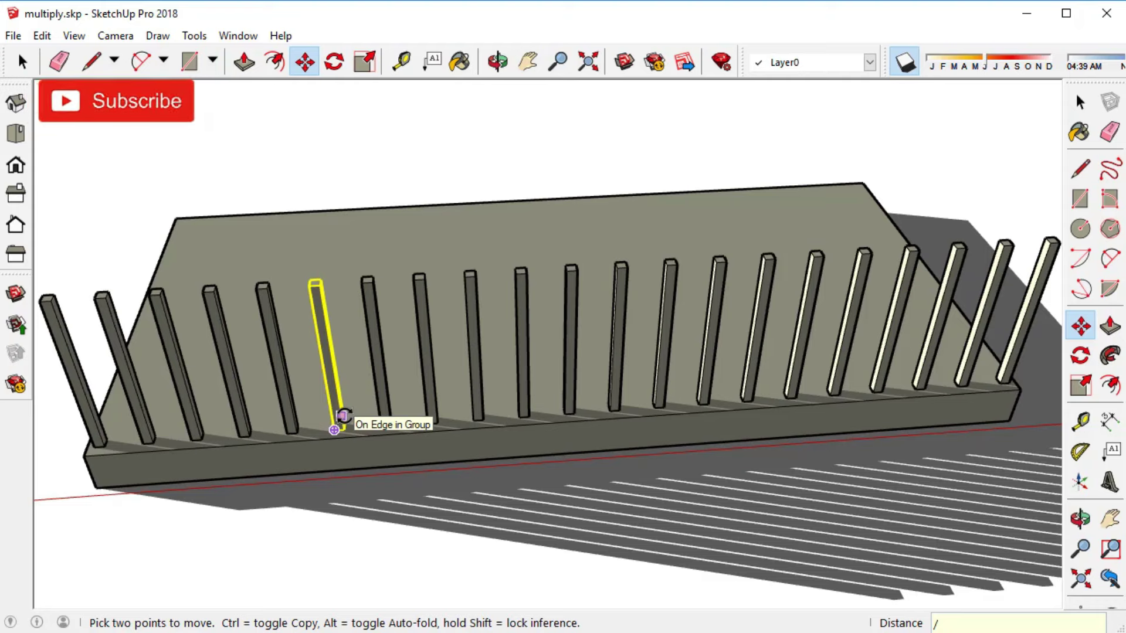
type("/40")
key("Return")
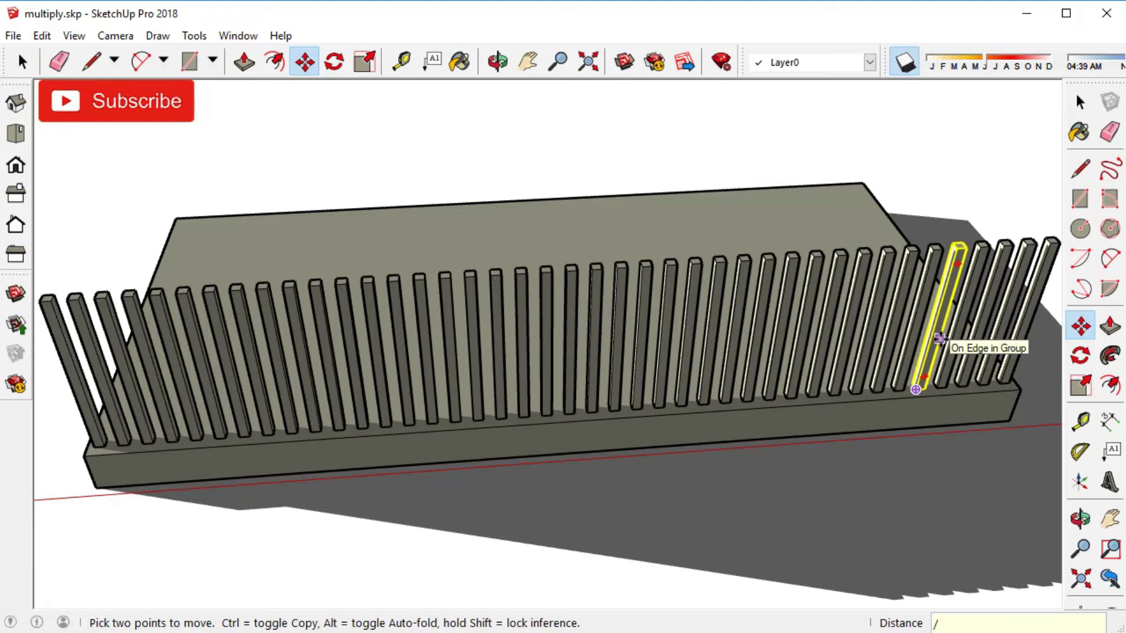
type("/4")
key("Return")
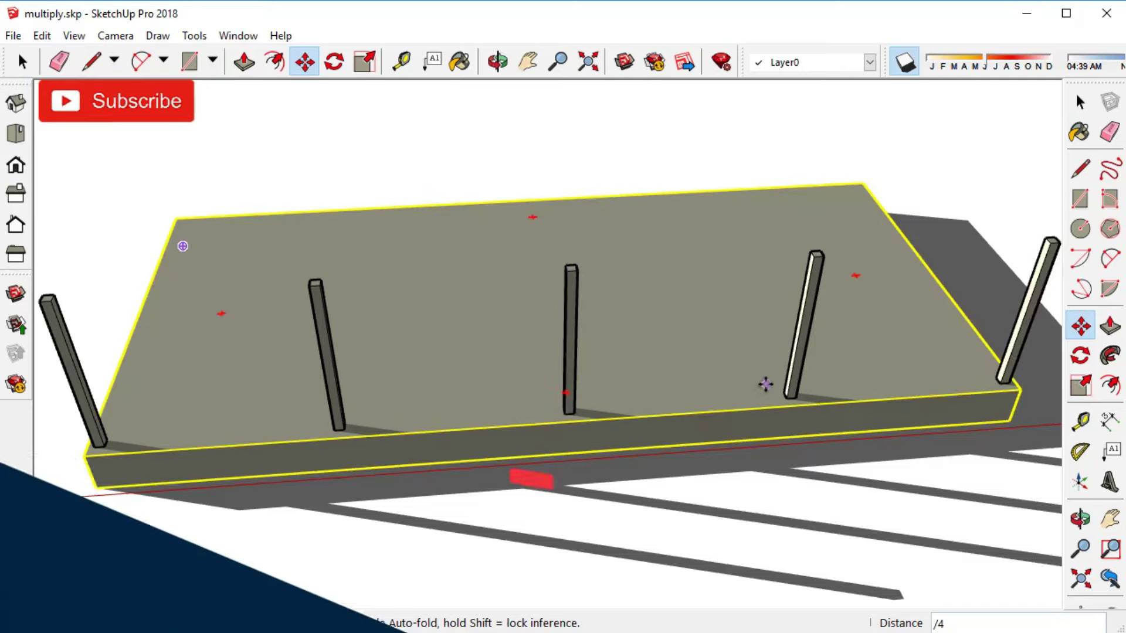
Step the array through /1 and /2, then settle on /18 for 18 equal post spans
type("/")
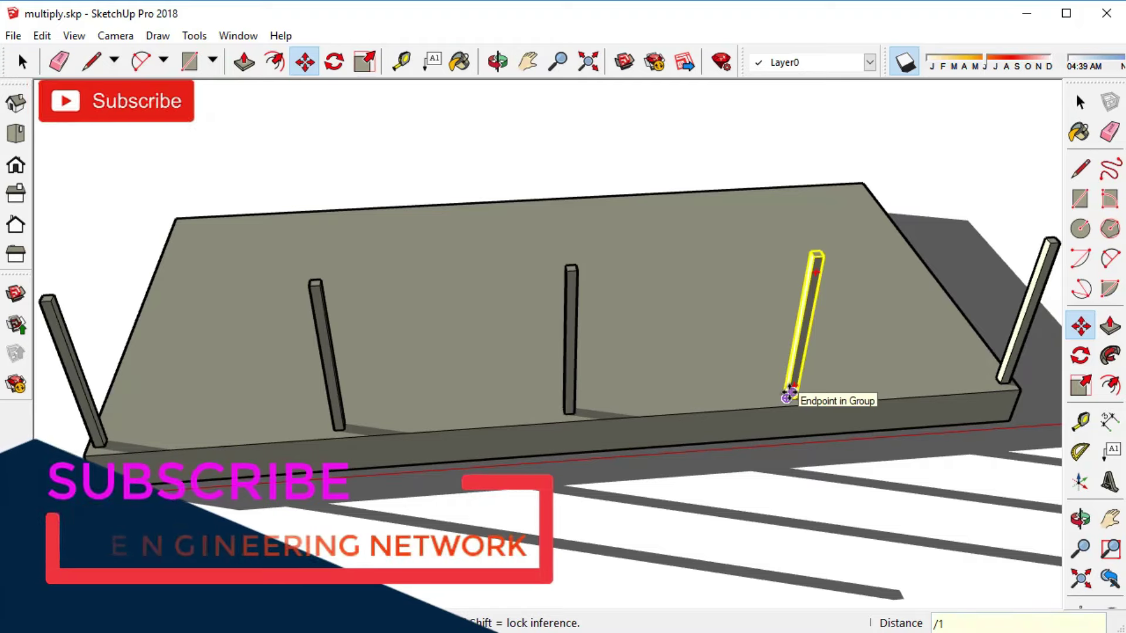
type("1")
key("Return")
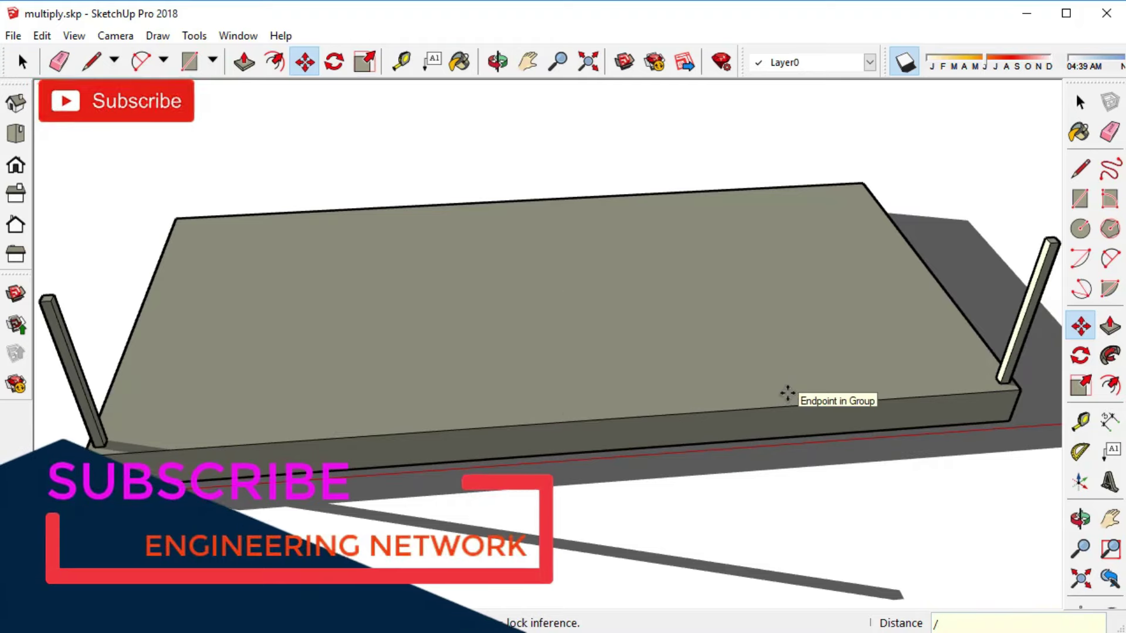
type("/2")
key("Return")
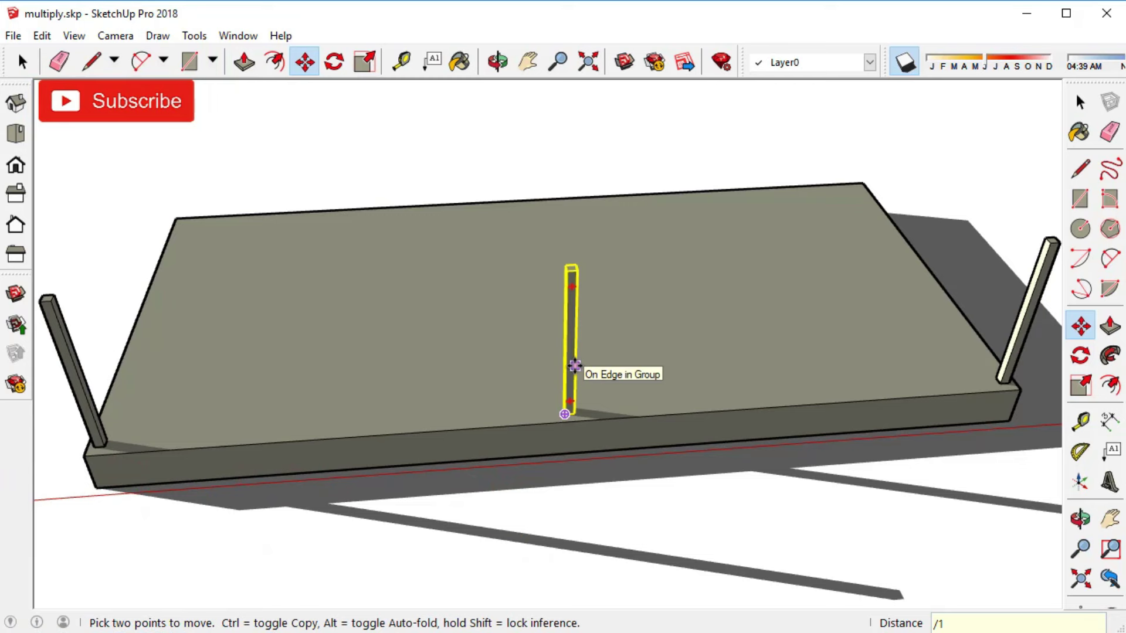
type("/18")
key("Return")
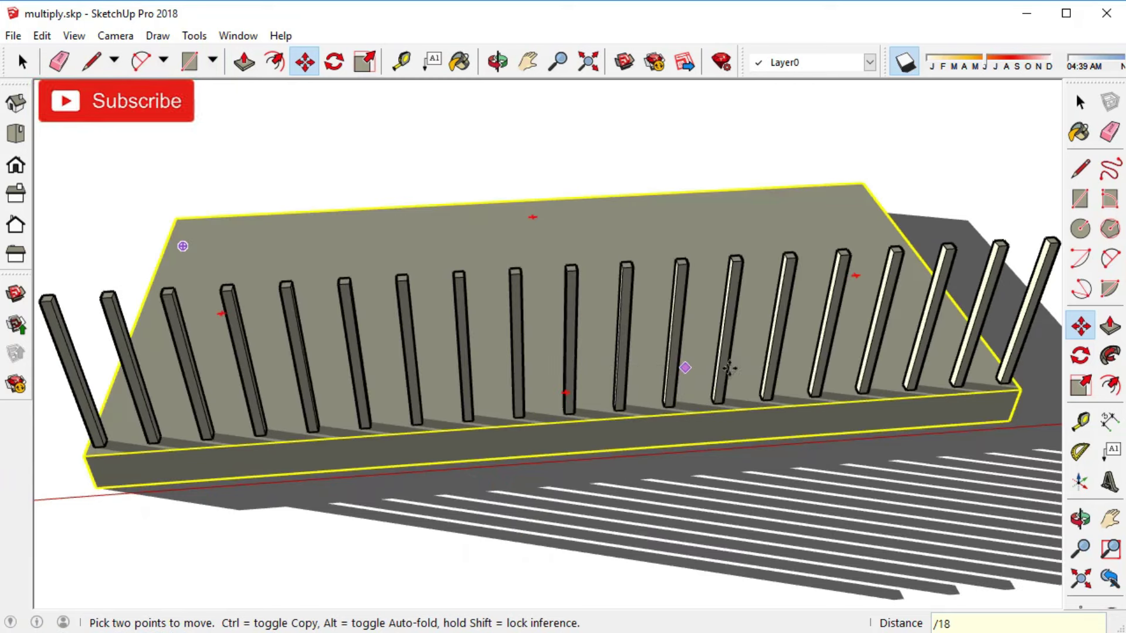
key("space")
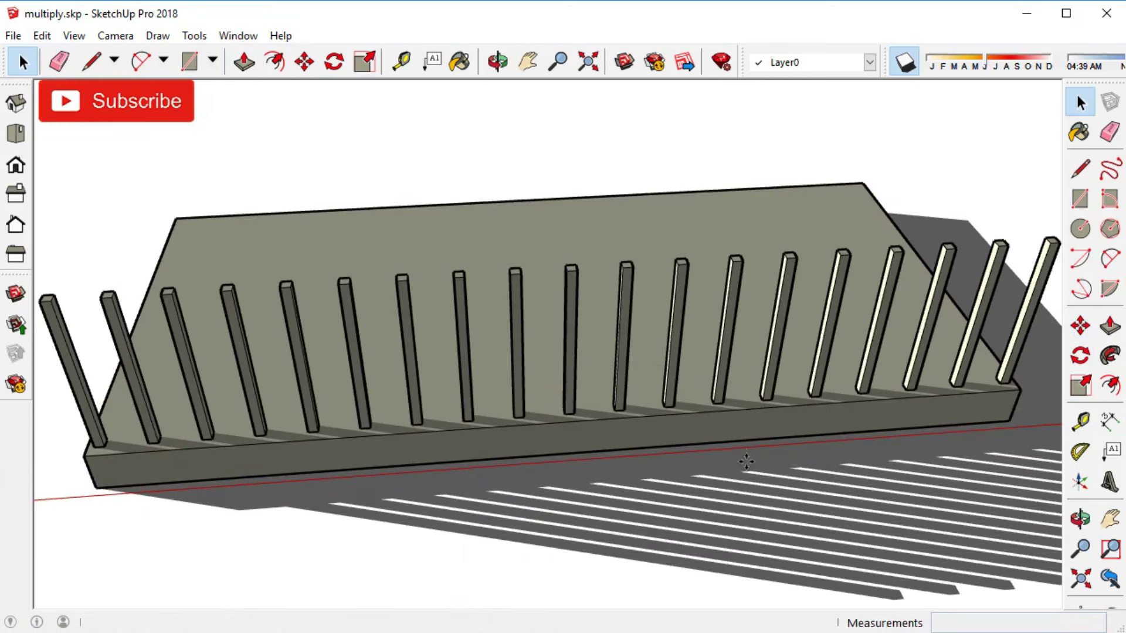
Copy the floor slab straight up 3' 9" onto the tops of the posts
left_click(497, 61)
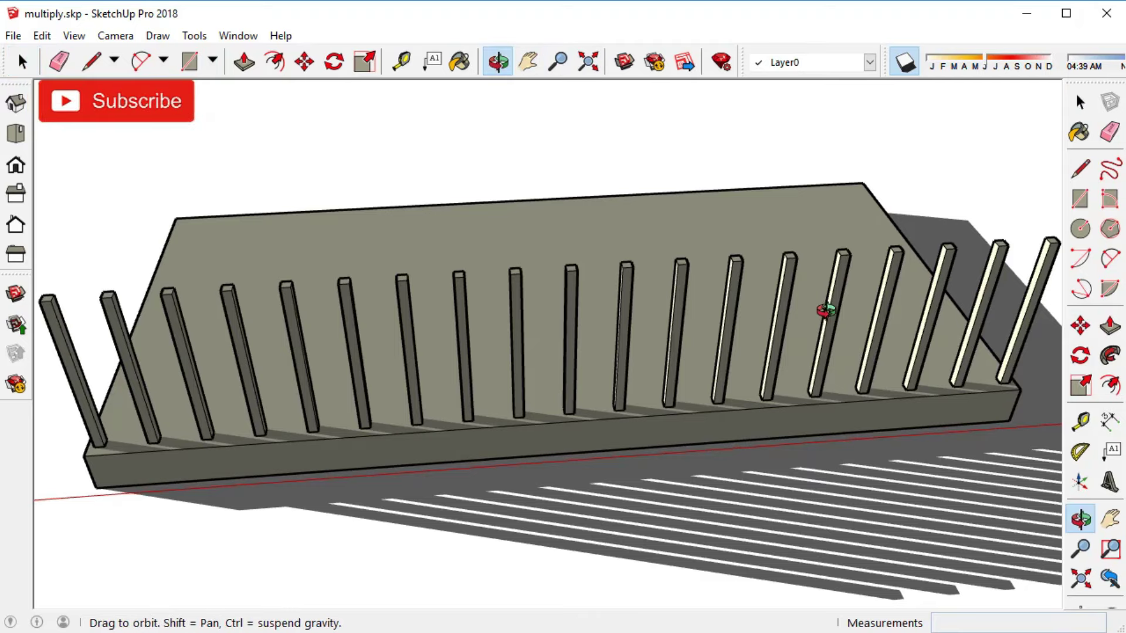
left_click_drag(824, 311, 516, 494)
key("space")
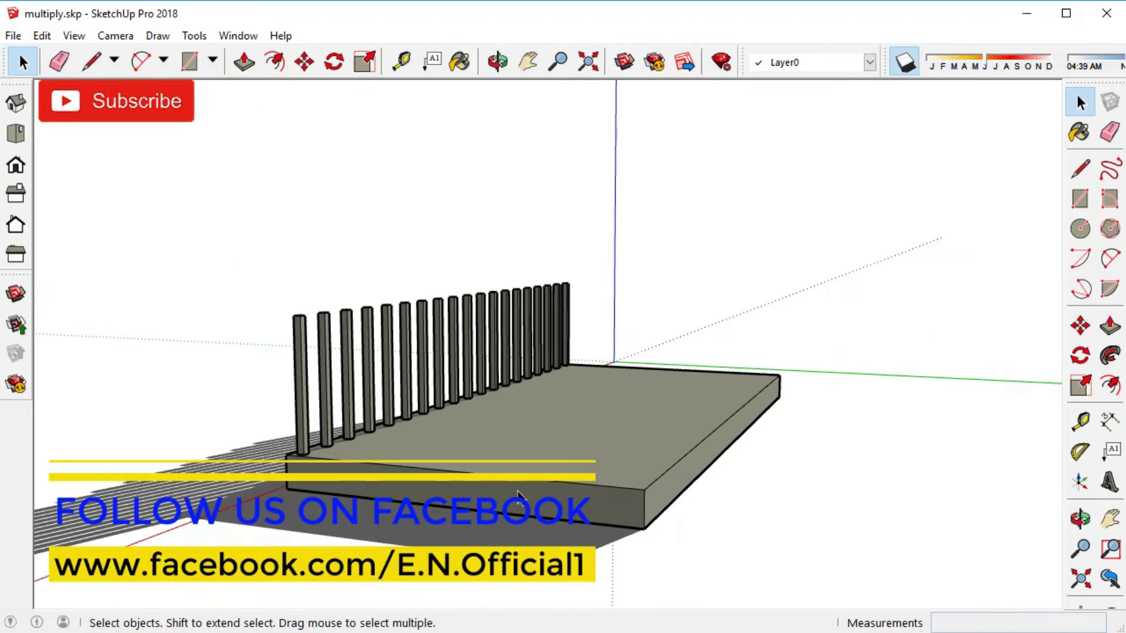
left_click(459, 503)
key("m")
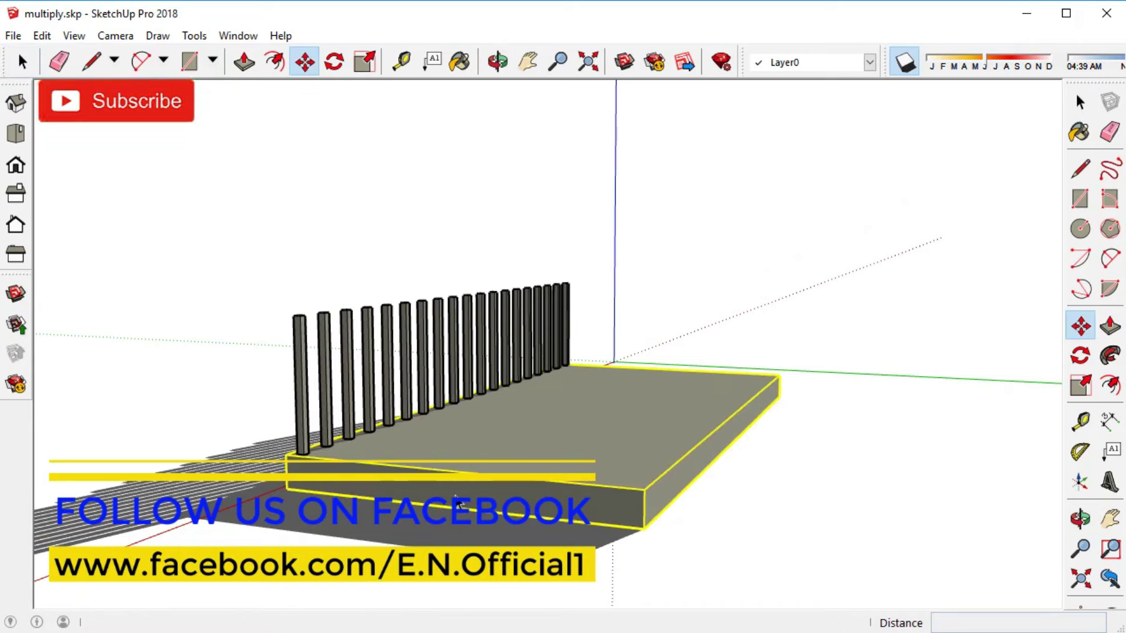
left_click(285, 489)
key("ctrl")
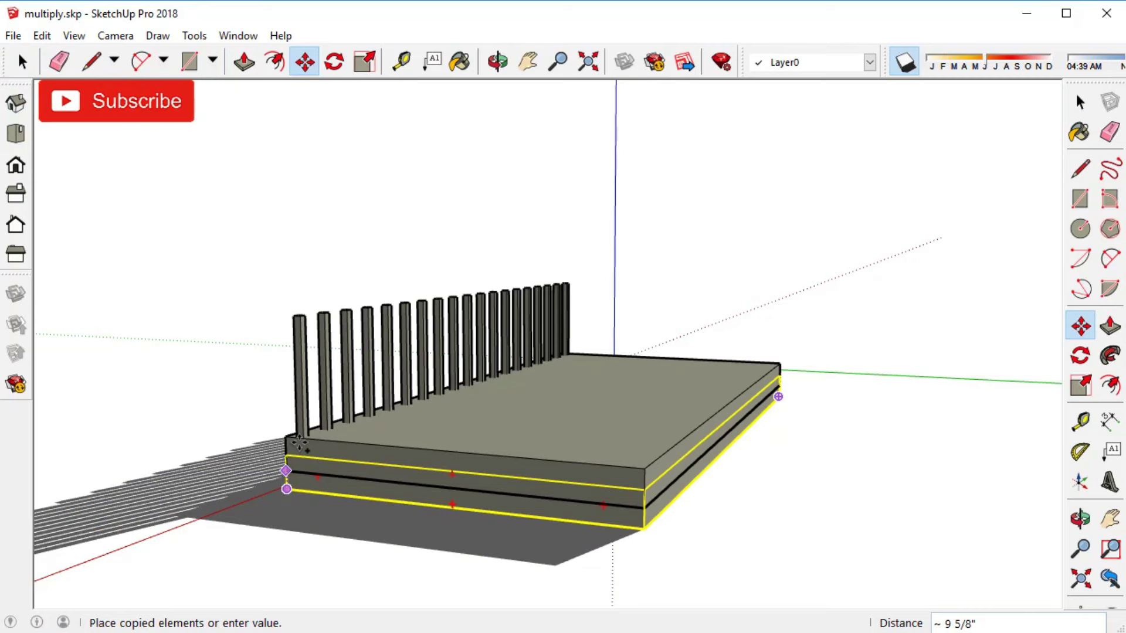
left_click(304, 316)
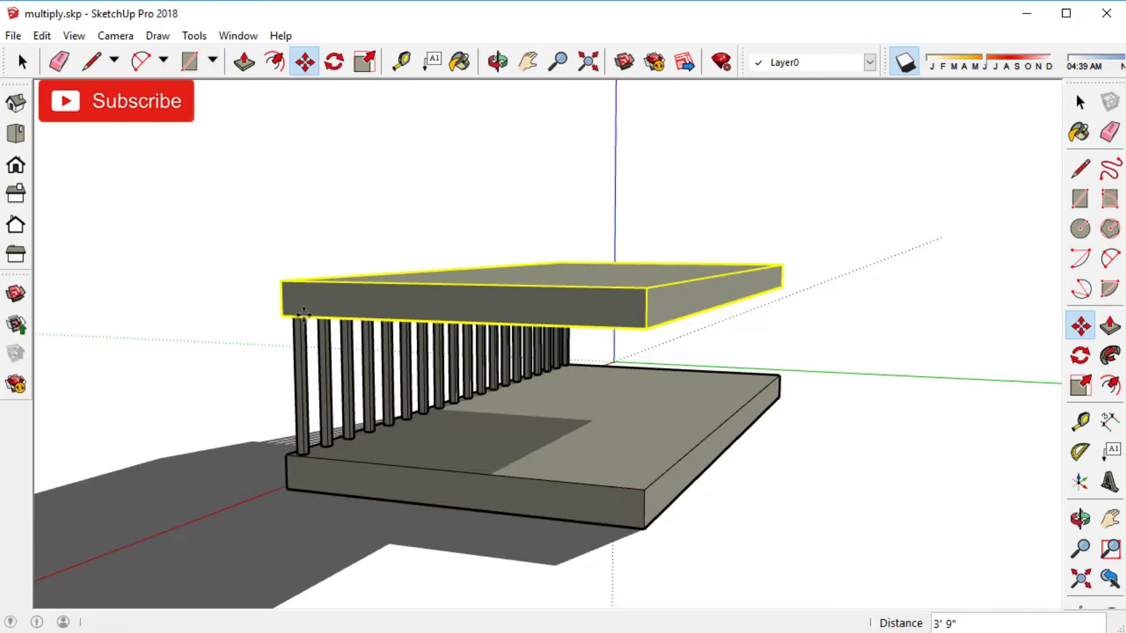
key("space")
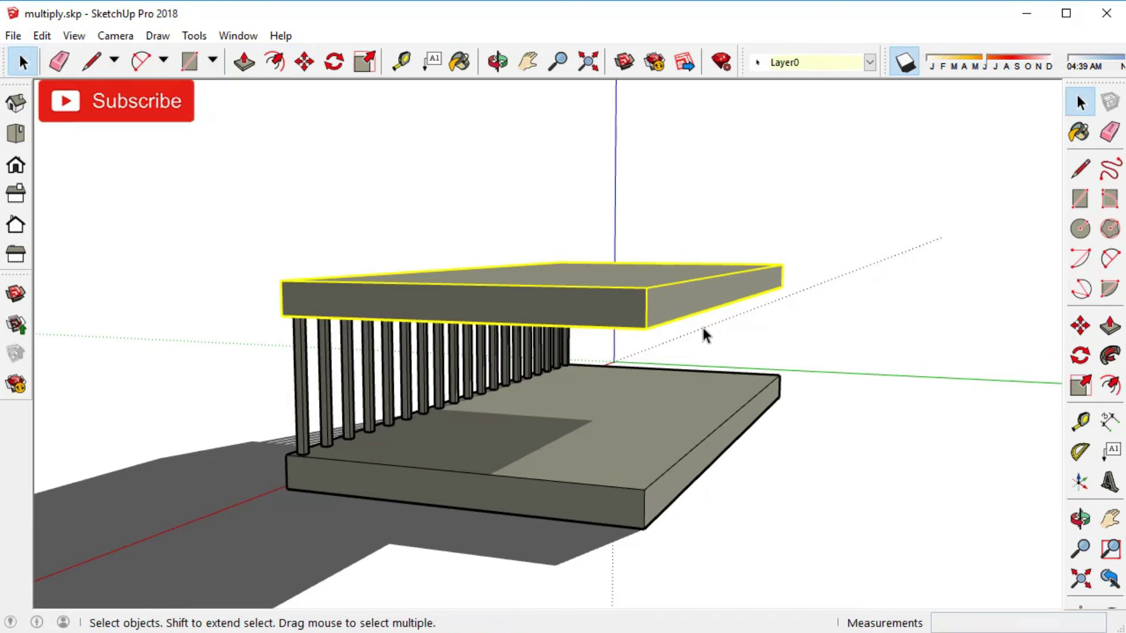
Push the copied slab's face in to narrow it into a thin top rail
double_click(670, 308)
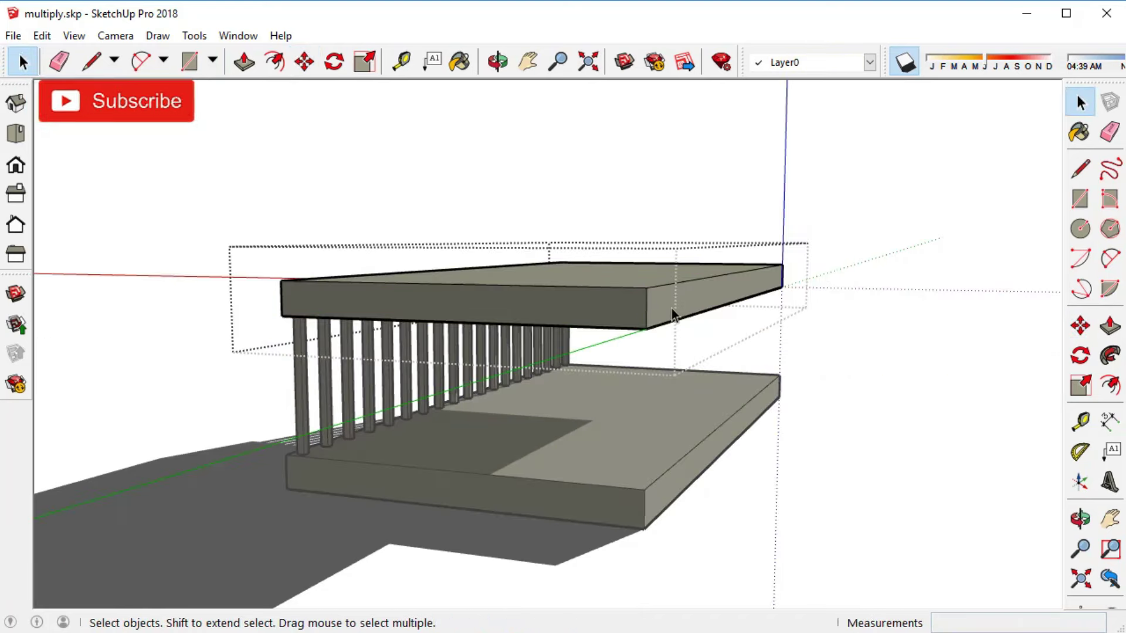
key("p")
left_click_drag(670, 305, 342, 320)
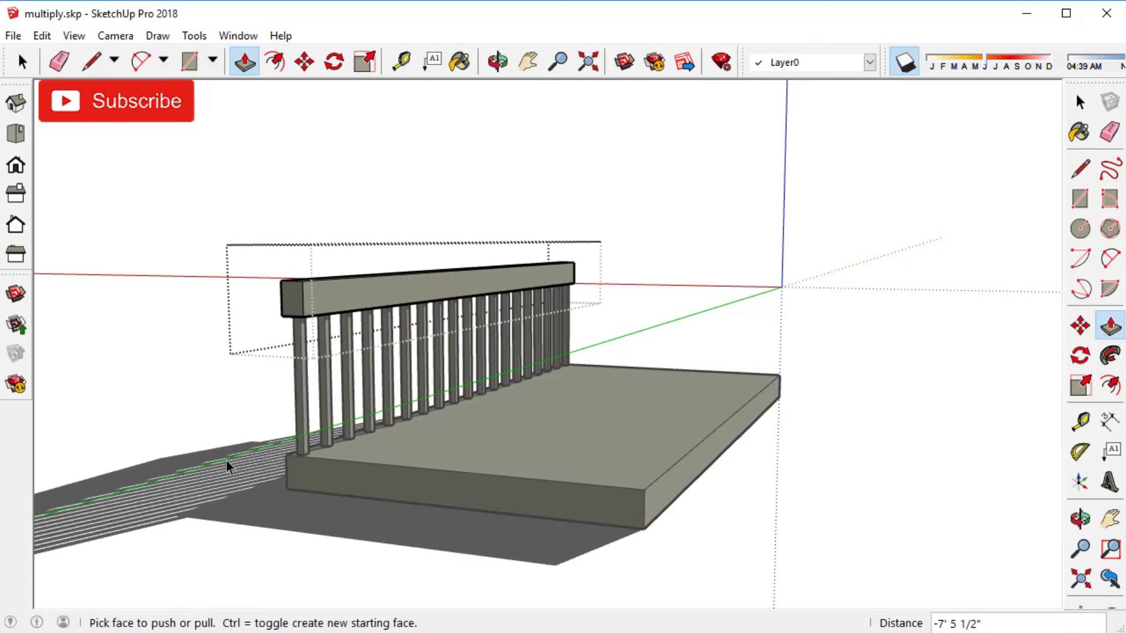
key("space")
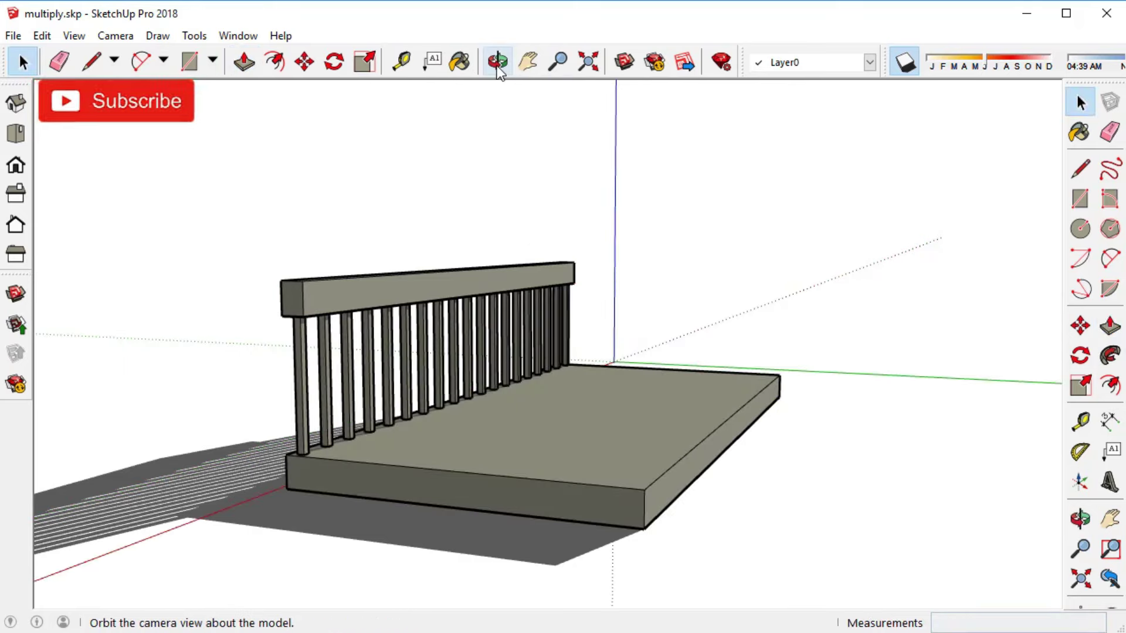
Orbit around the railing to inspect it from the side, the ends and diagonally
left_click(498, 62)
left_click_drag(432, 359, 157, 408)
left_click_drag(111, 449, 1038, 554)
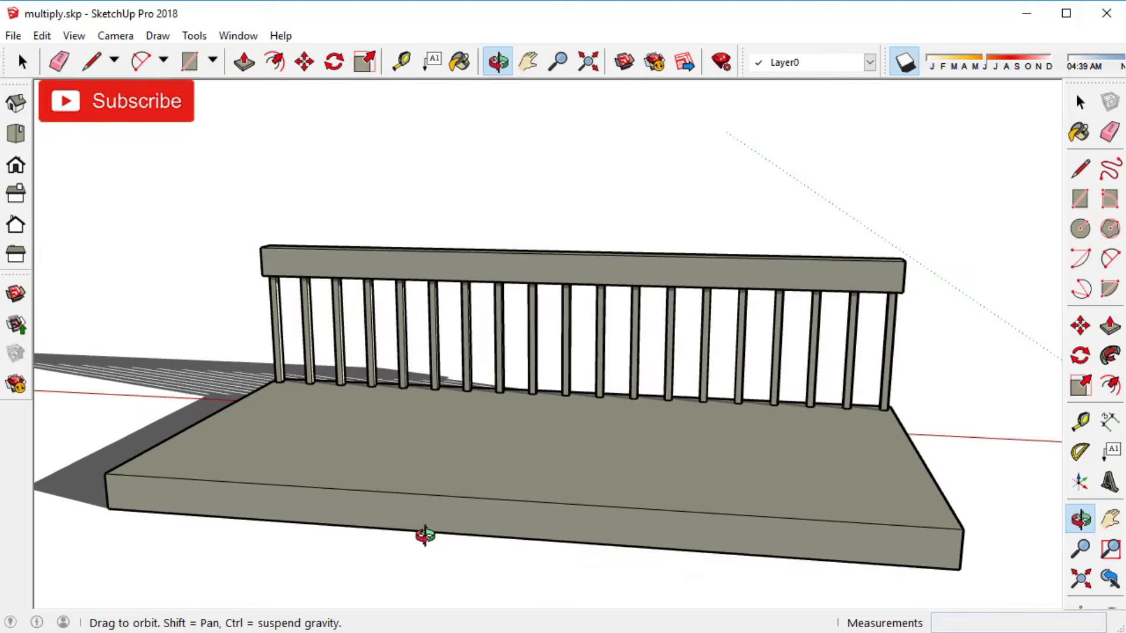
left_click_drag(425, 534, 194, 551)
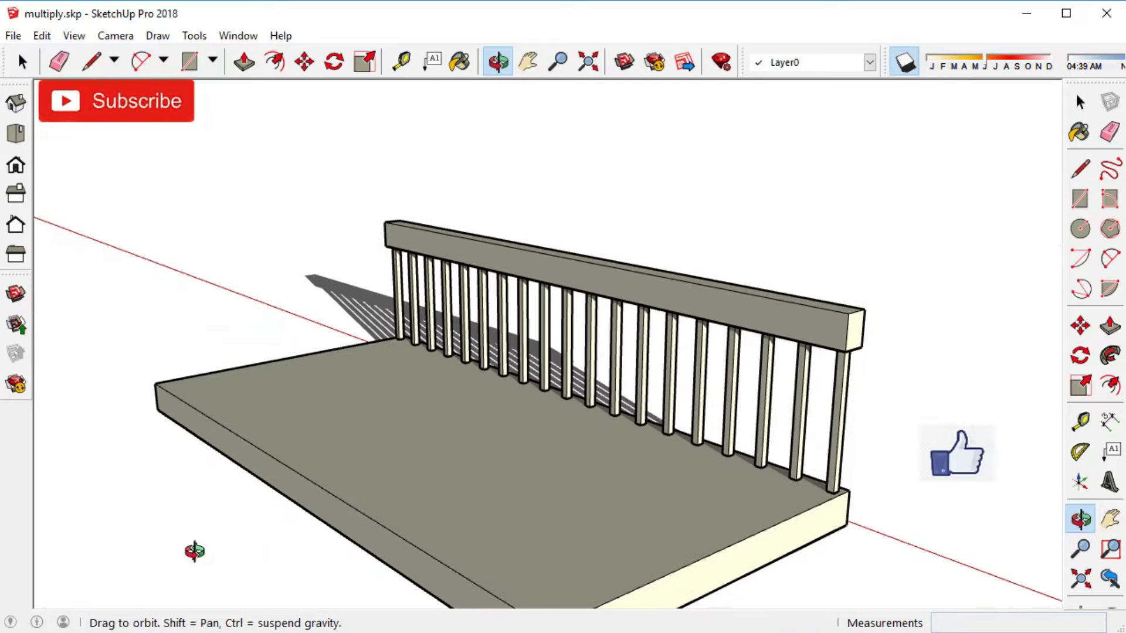
left_click_drag(841, 552, 903, 534)
left_click_drag(614, 546, 899, 578)
left_click_drag(575, 555, 985, 518)
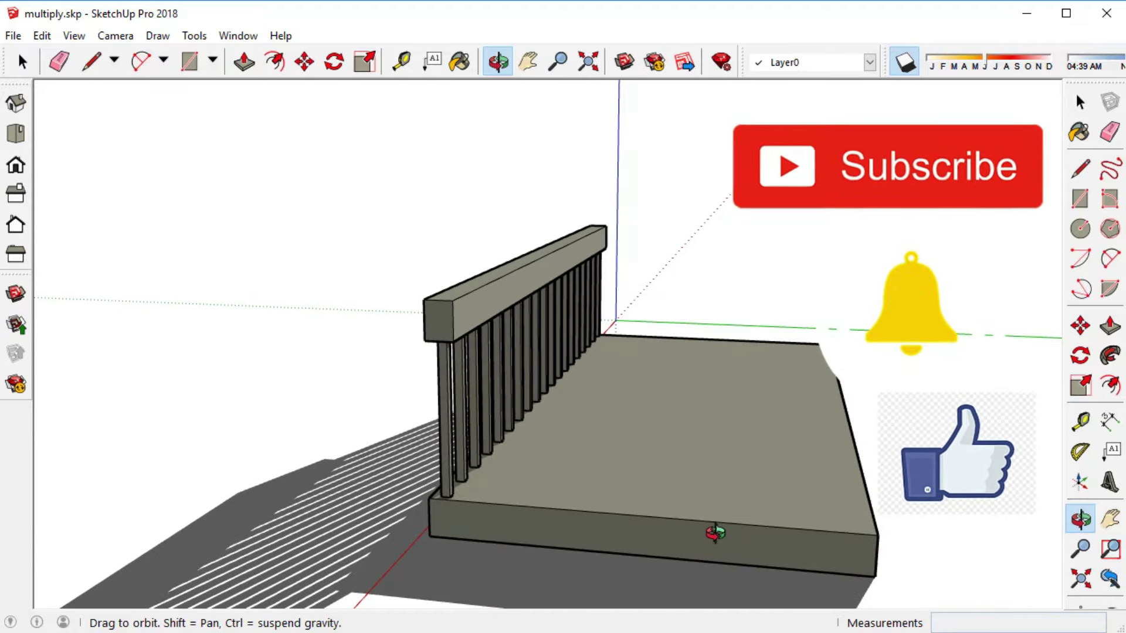